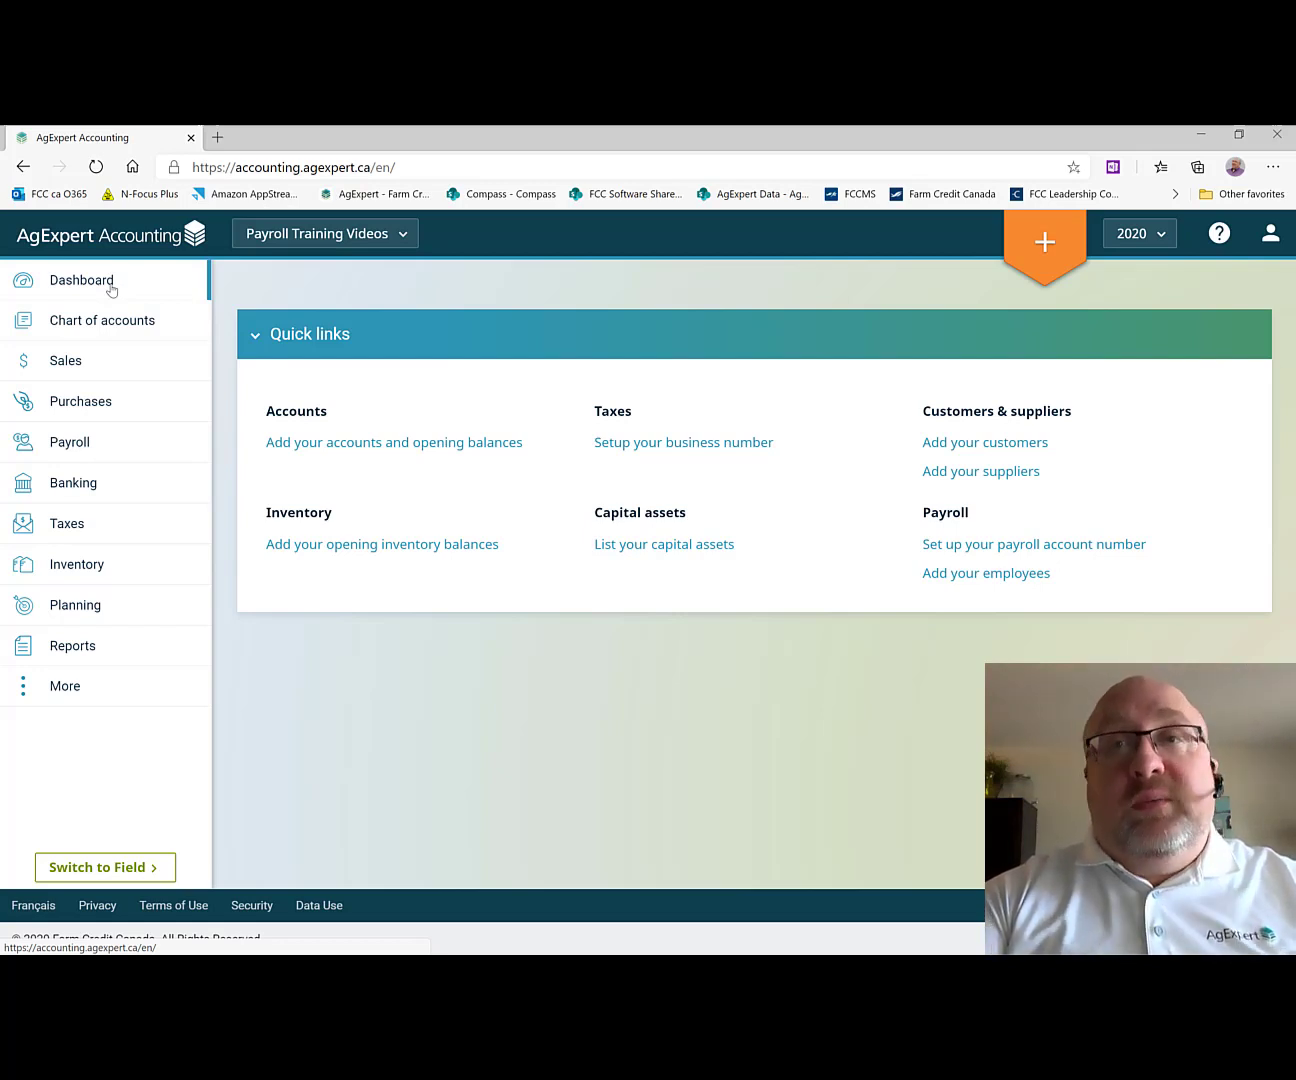
Go to the Payroll section's Transactions page from the sidebar
{"action": "left_click", "coordinate": [69, 442]}
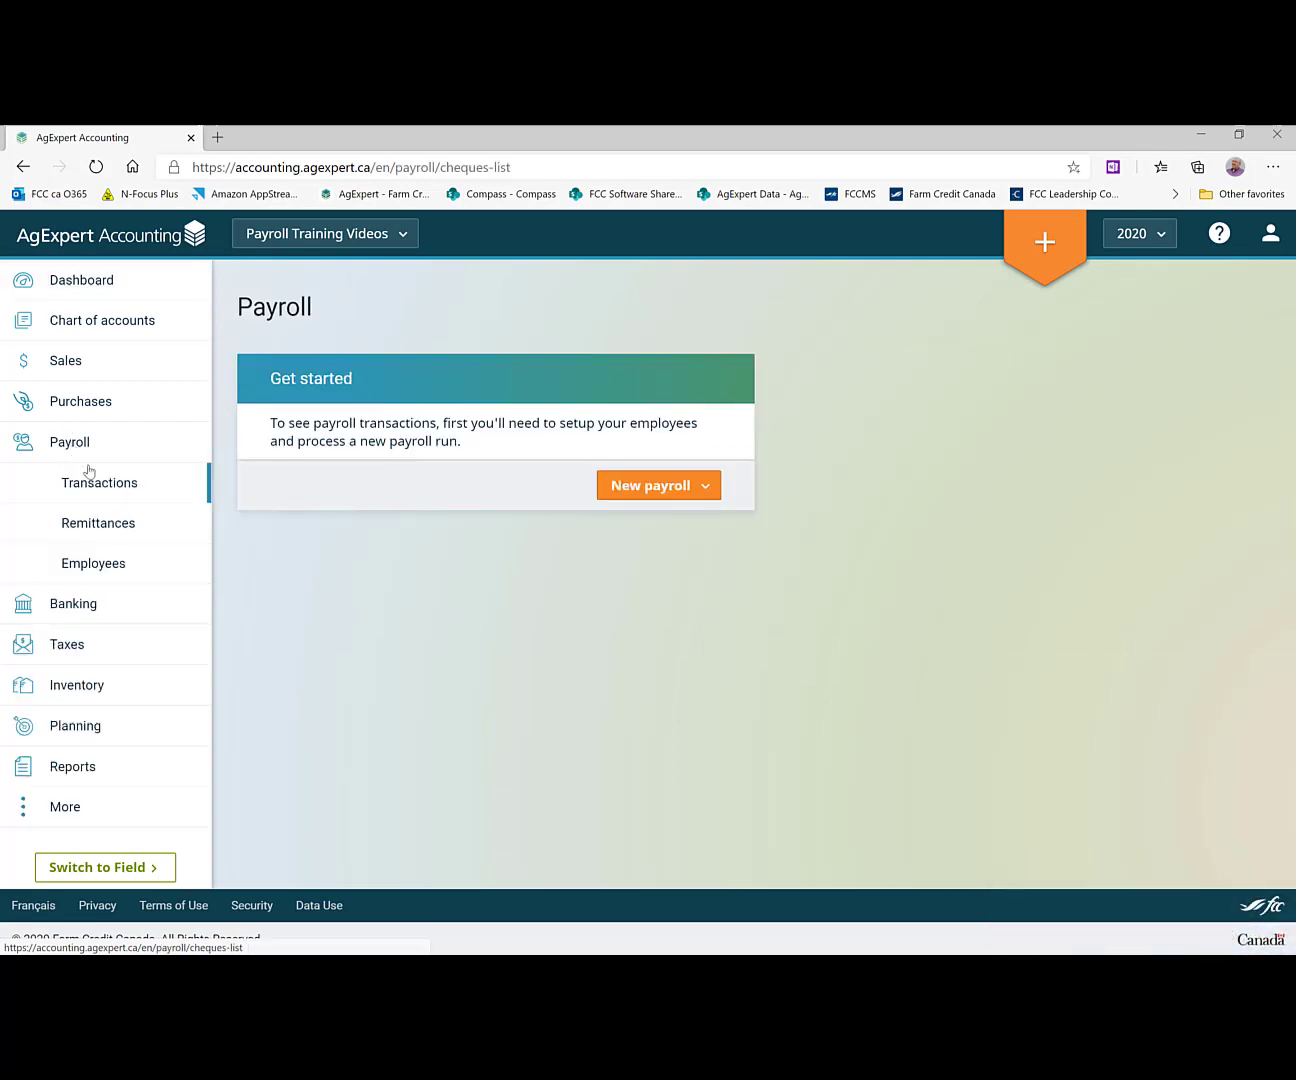
{"action": "left_click", "coordinate": [98, 488]}
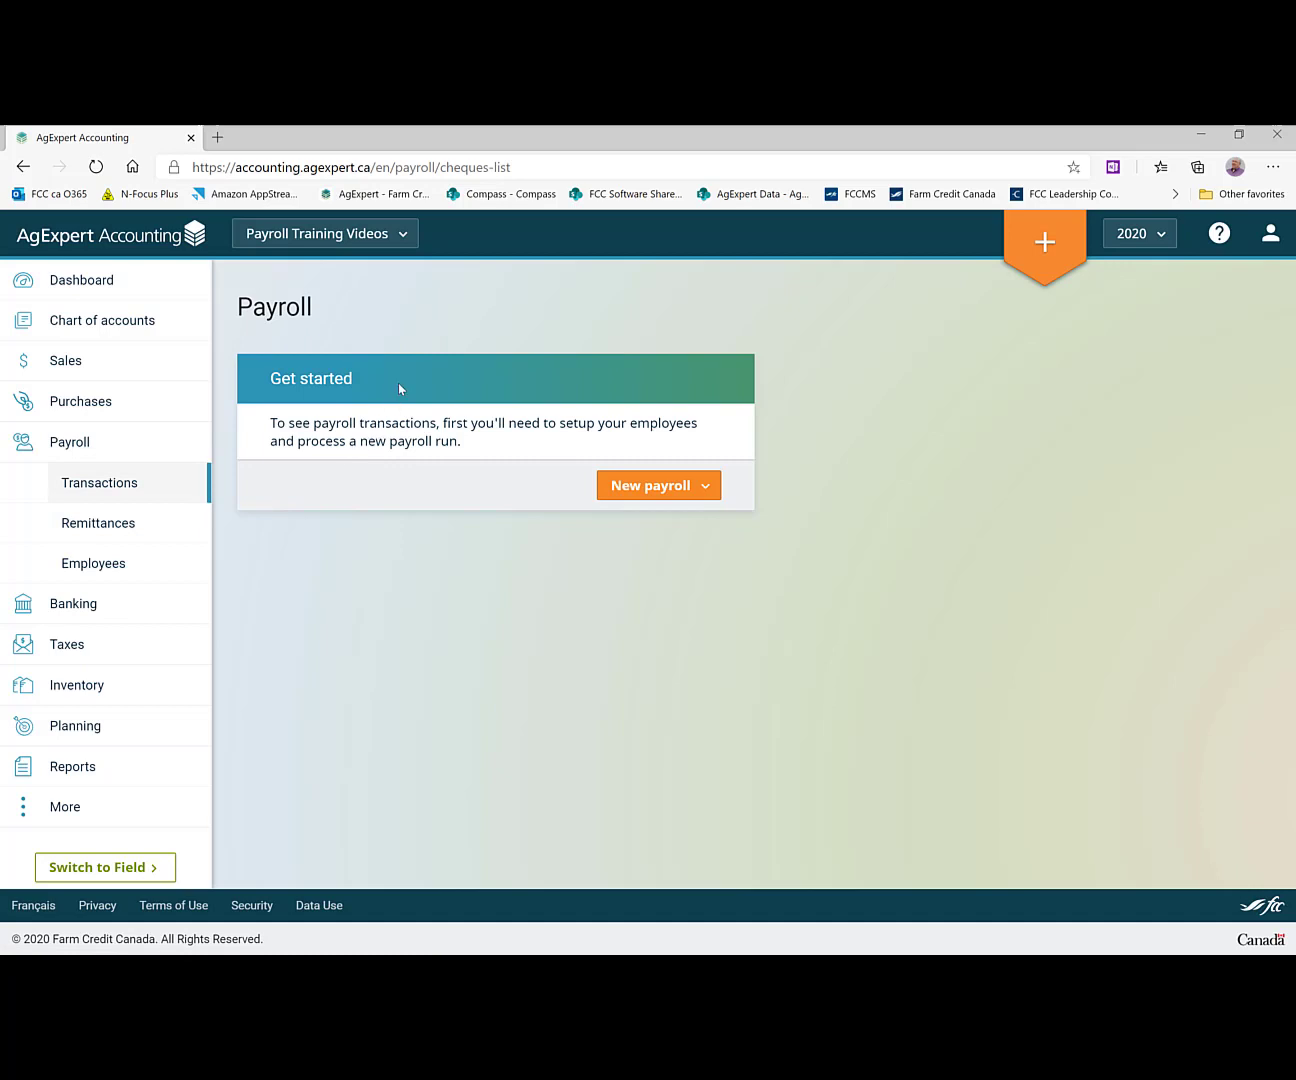
{"action": "left_click", "coordinate": [706, 489]}
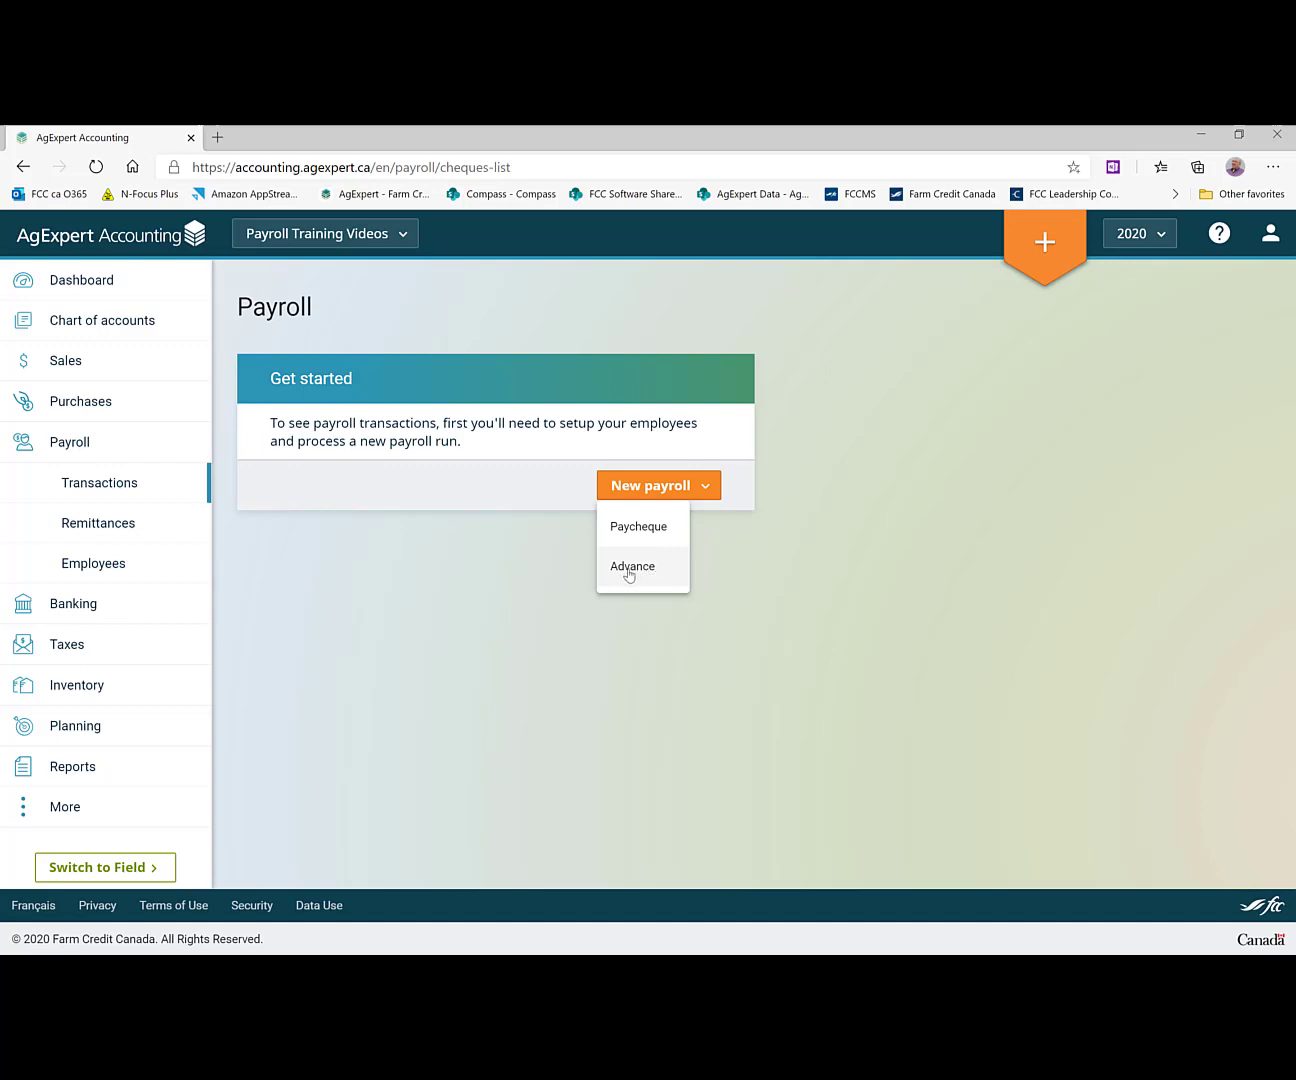
Start a payroll advance dated 05-15-2020 from 1000-01 Bank-Chequing with next cheque number 540
{"action": "left_click", "coordinate": [628, 568]}
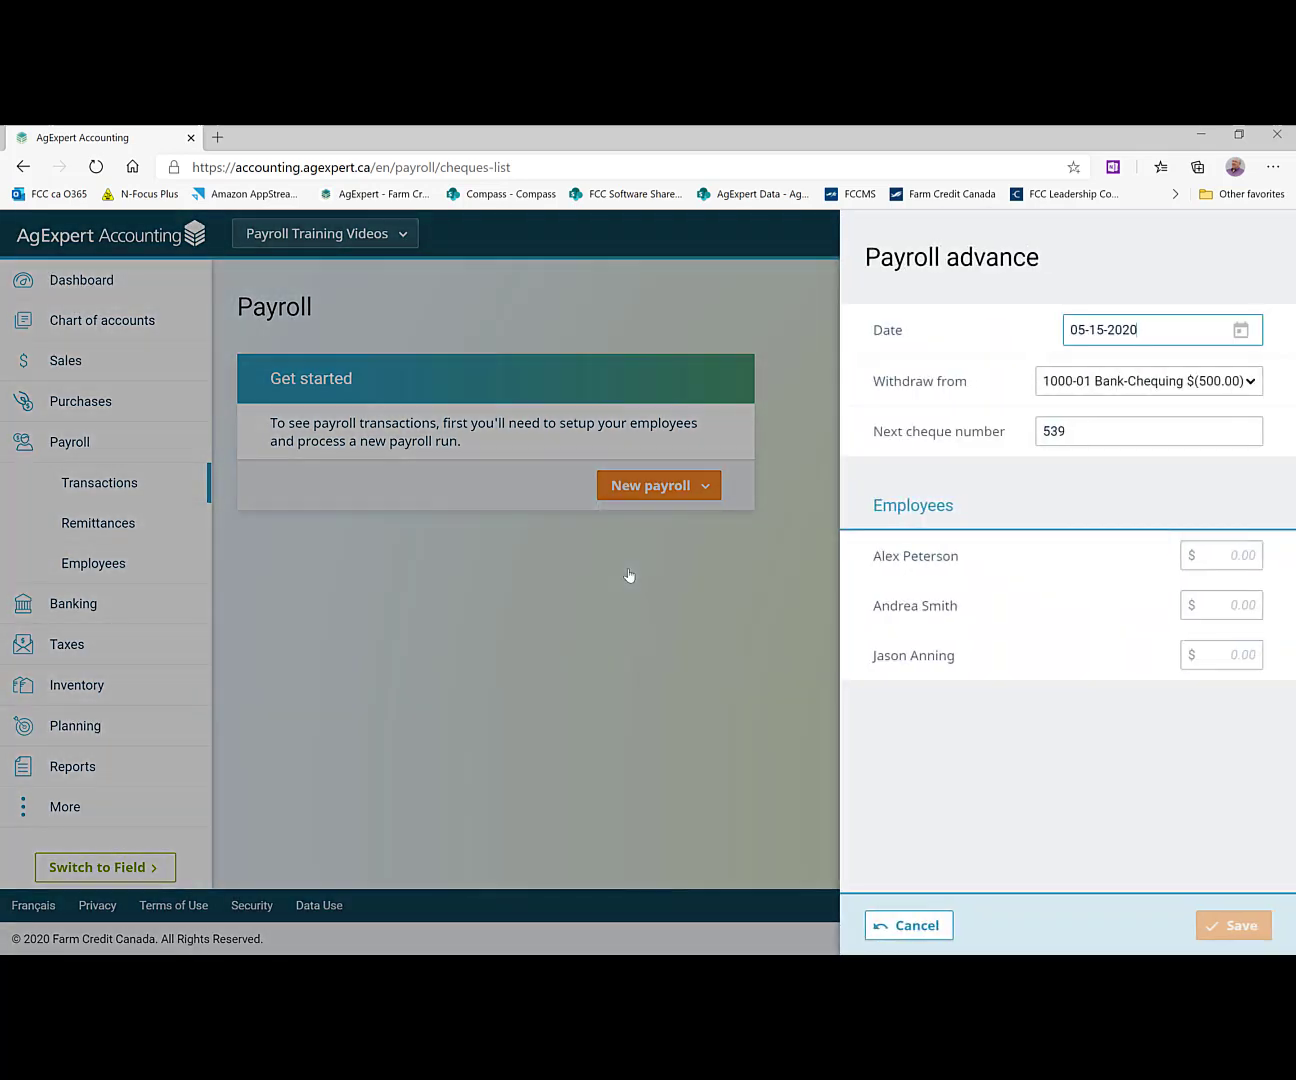
{"action": "left_click", "coordinate": [1239, 333]}
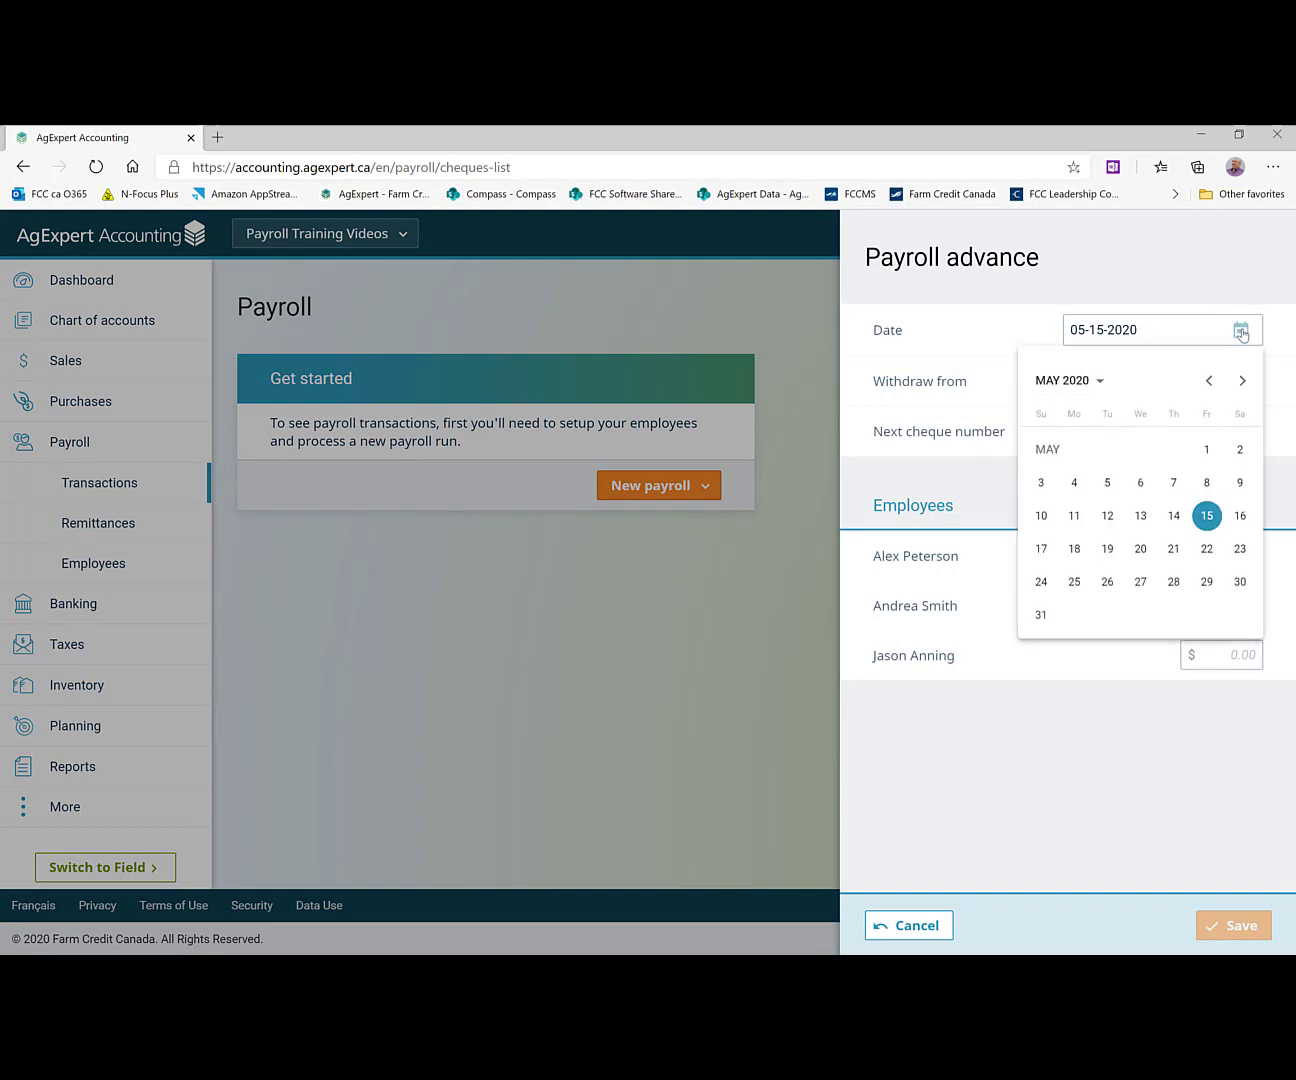
{"action": "left_click", "coordinate": [1207, 519]}
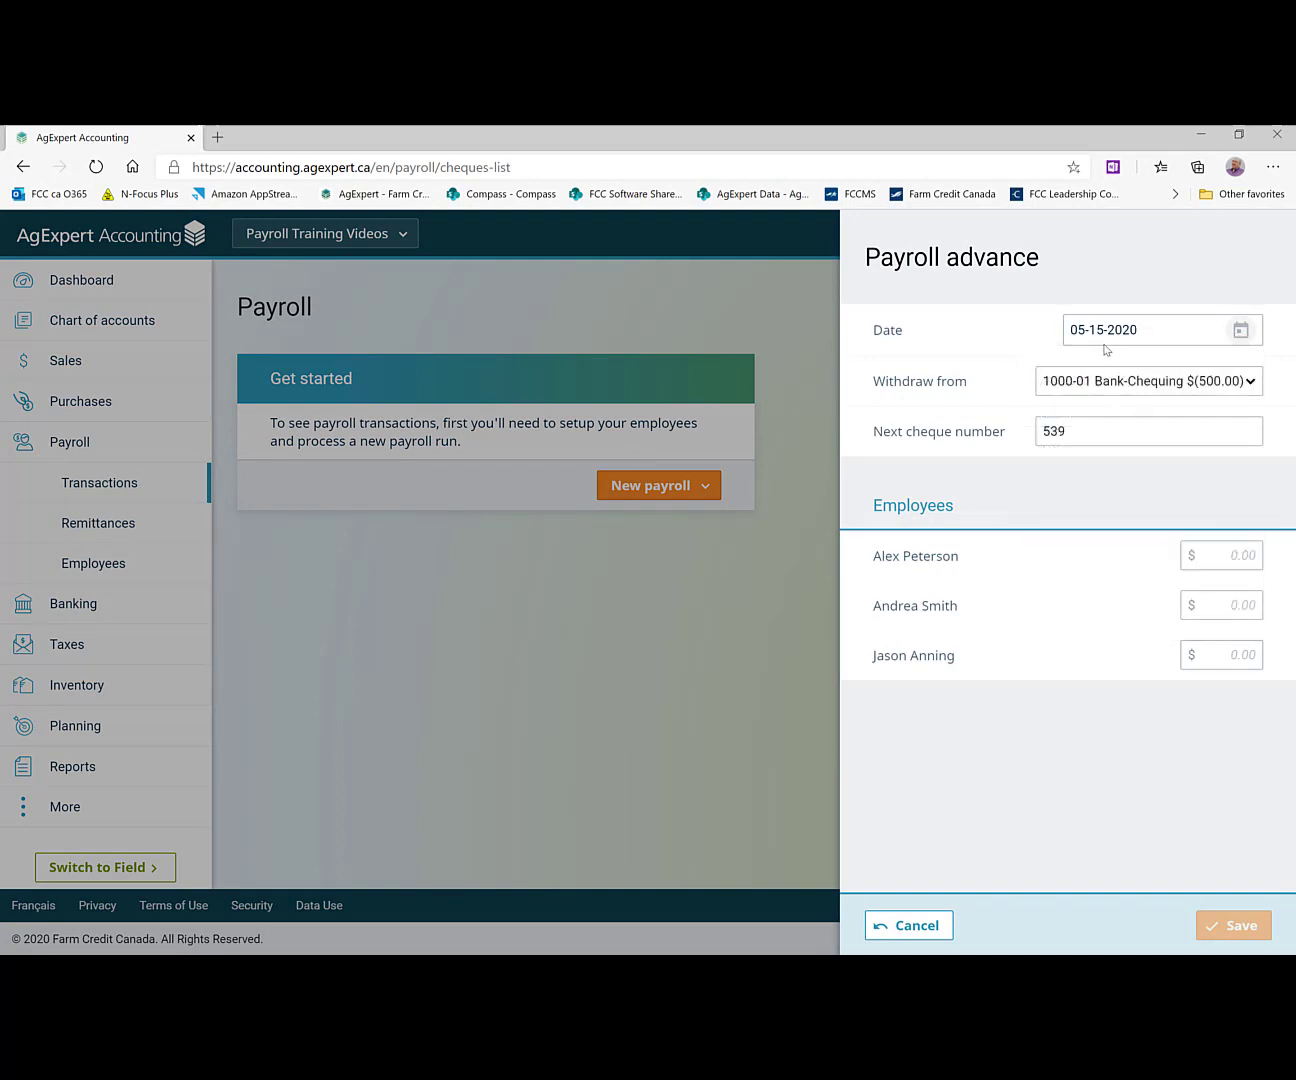
{"action": "left_click", "coordinate": [1255, 389]}
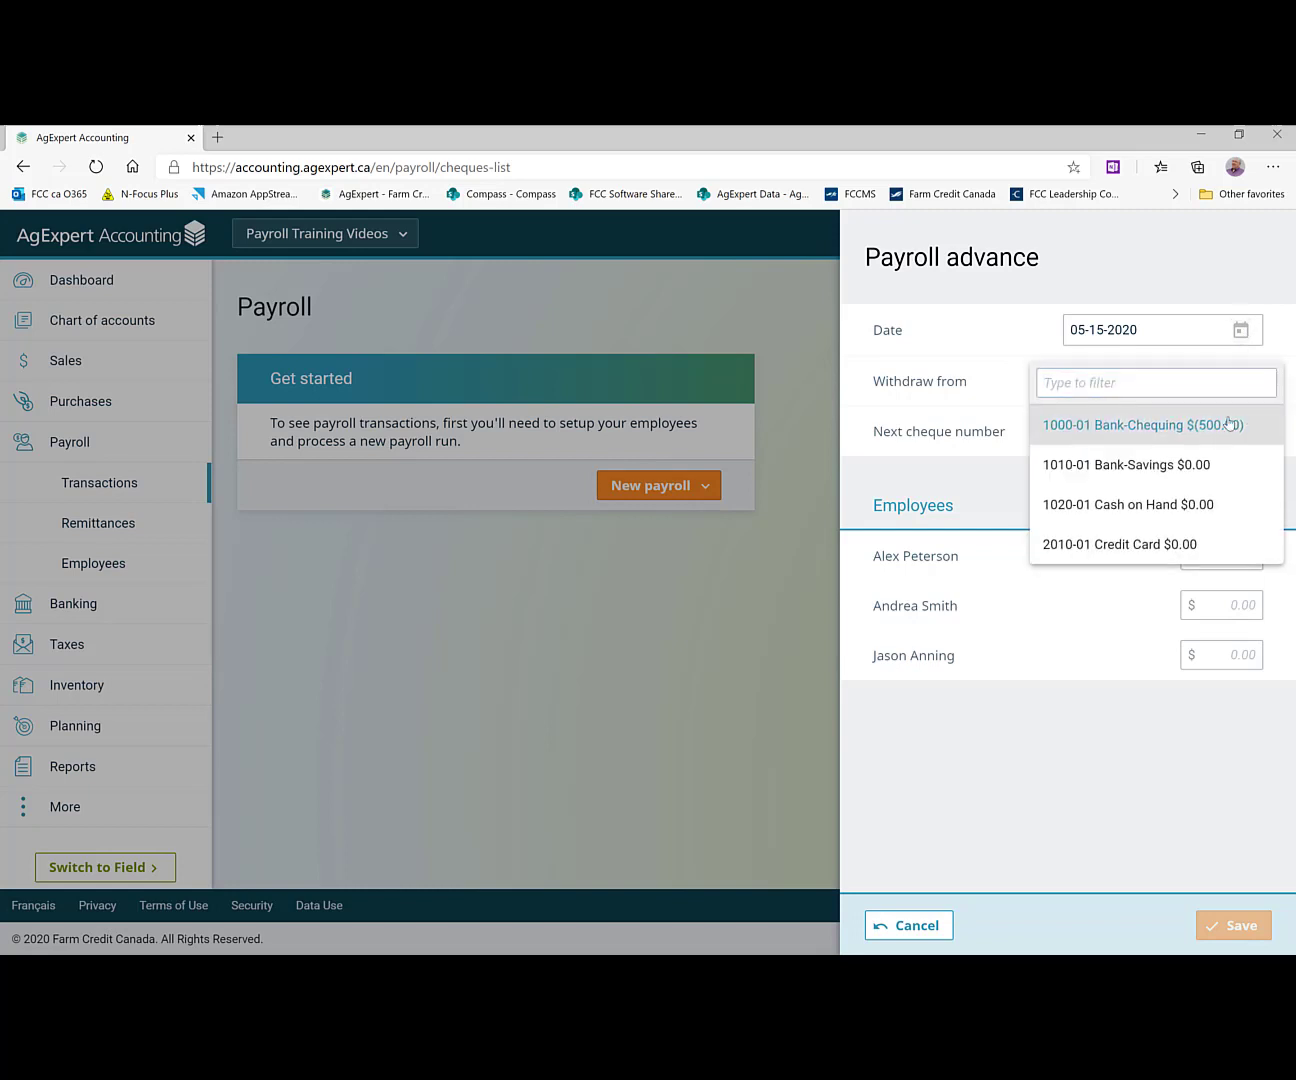
{"action": "left_click", "coordinate": [1230, 424]}
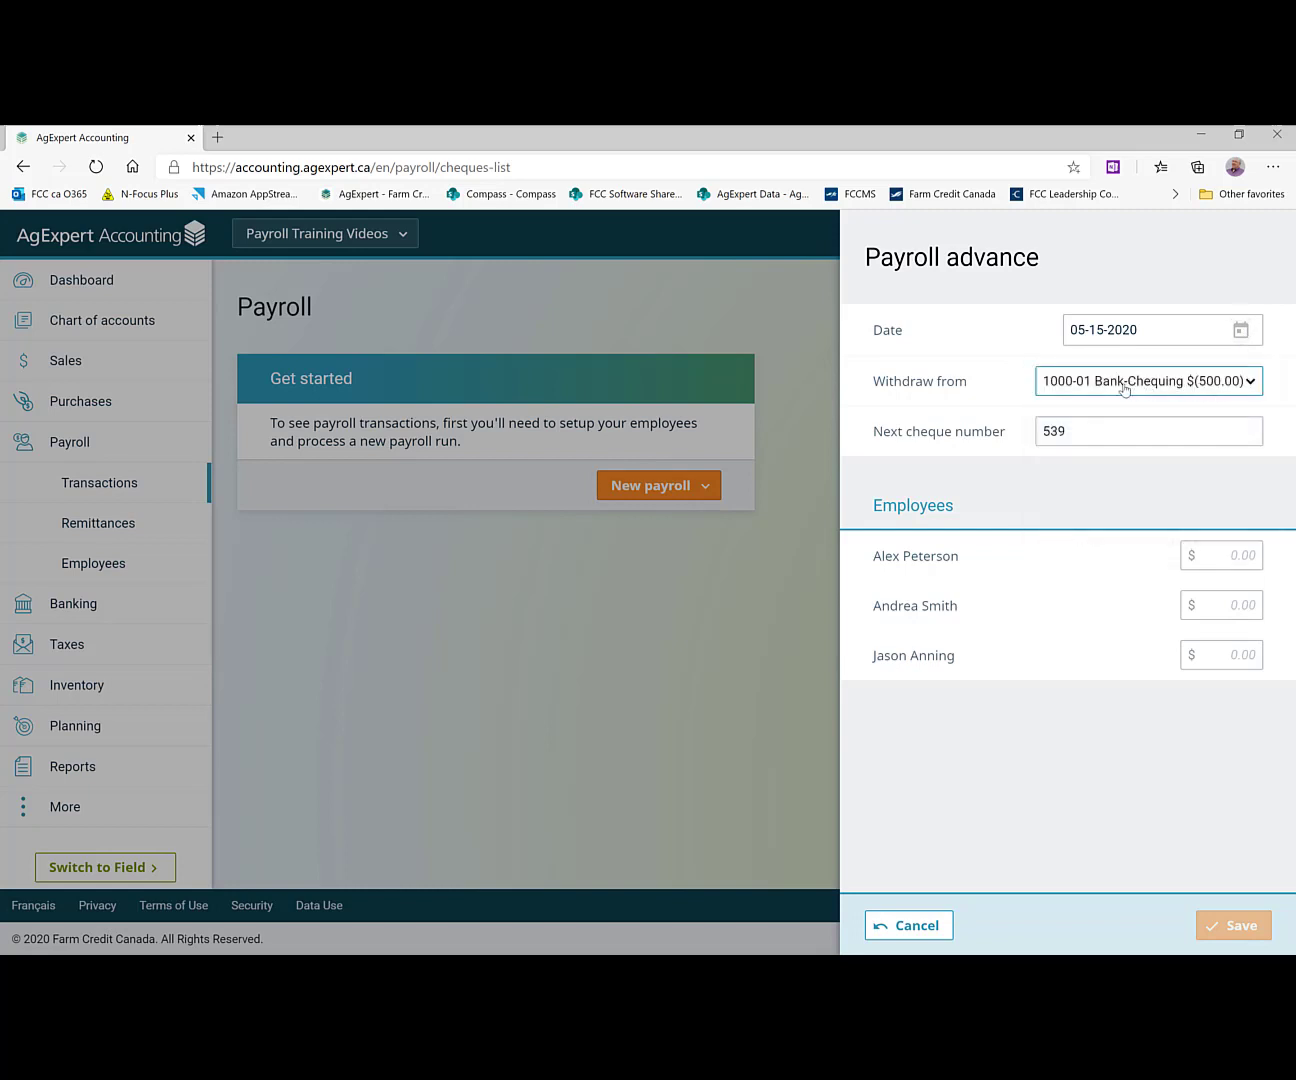
{"action": "left_click", "coordinate": [1105, 432]}
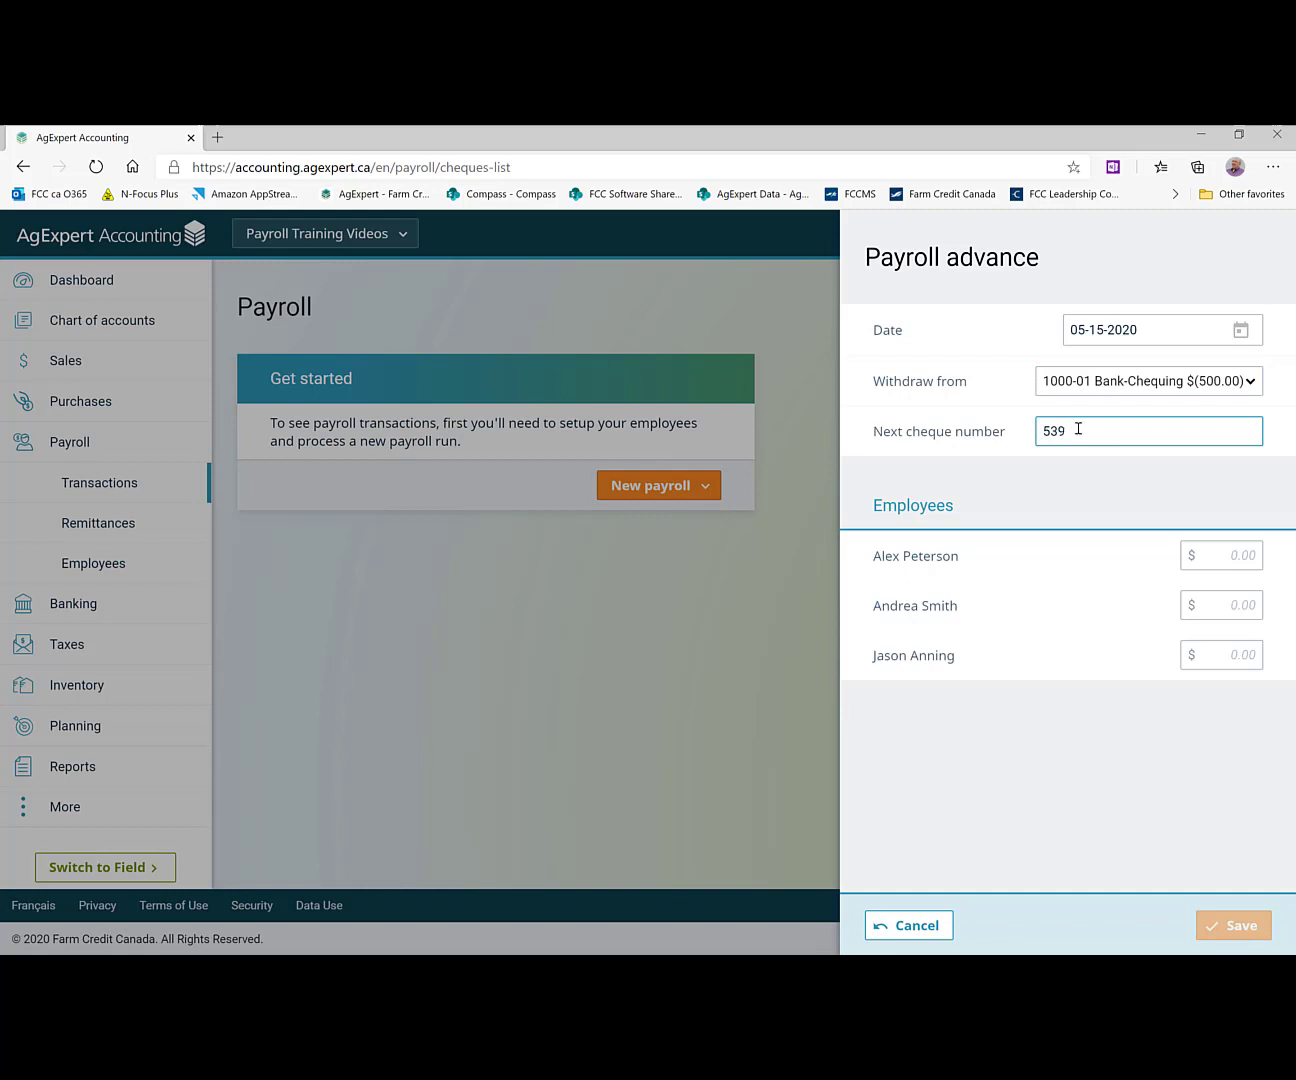
{"action": "key", "text": "BackSpace"}
{"action": "key", "text": "BackSpace"}
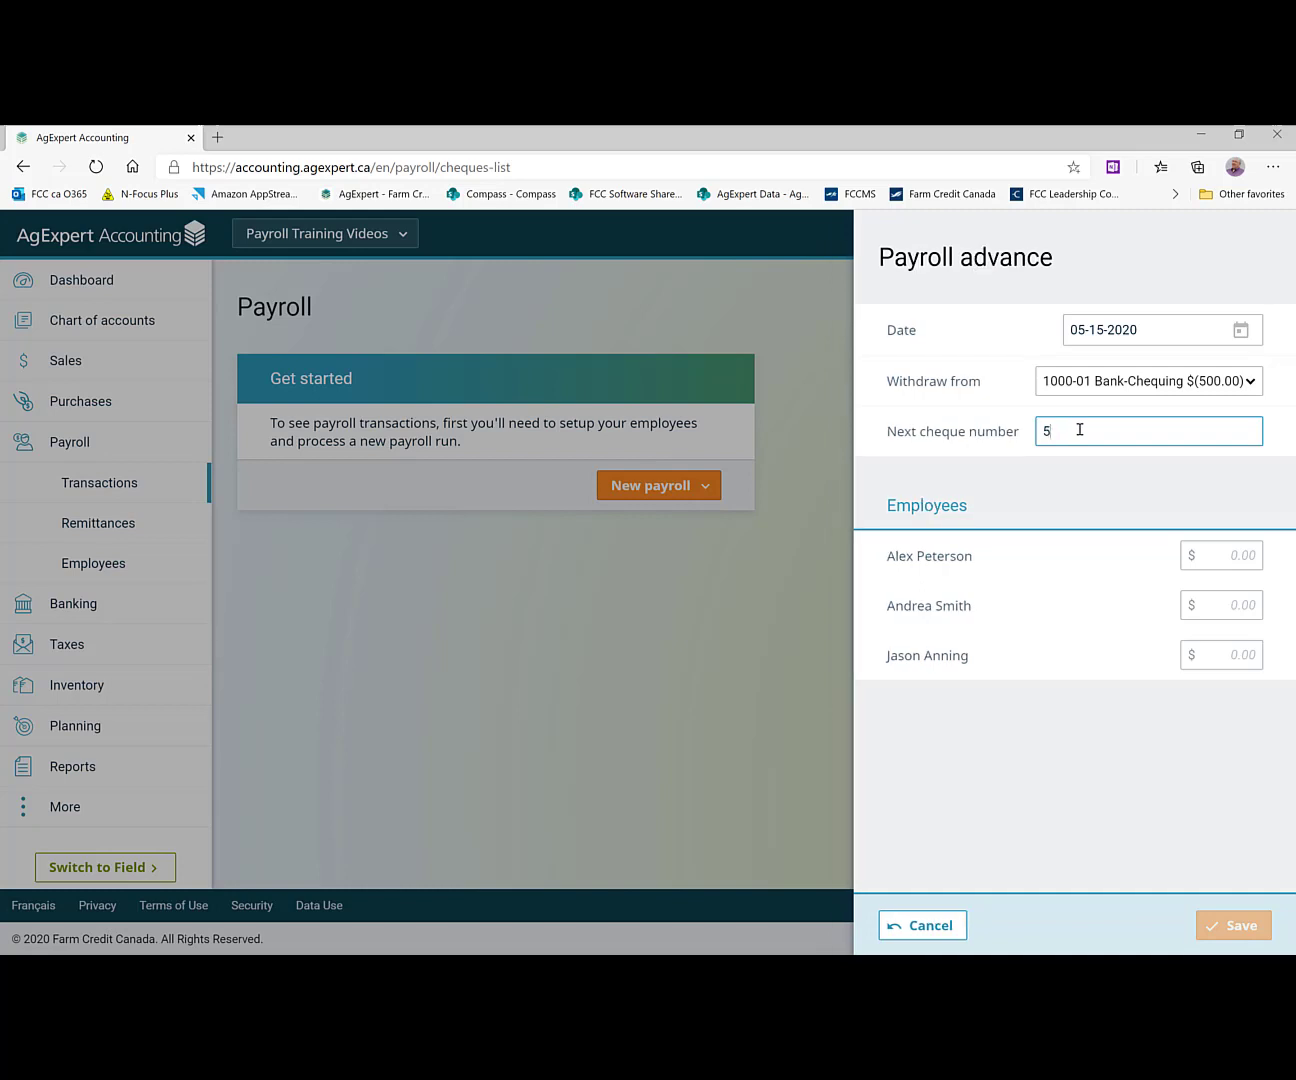
{"action": "type", "text": "40"}
{"action": "left_click", "coordinate": [1070, 482]}
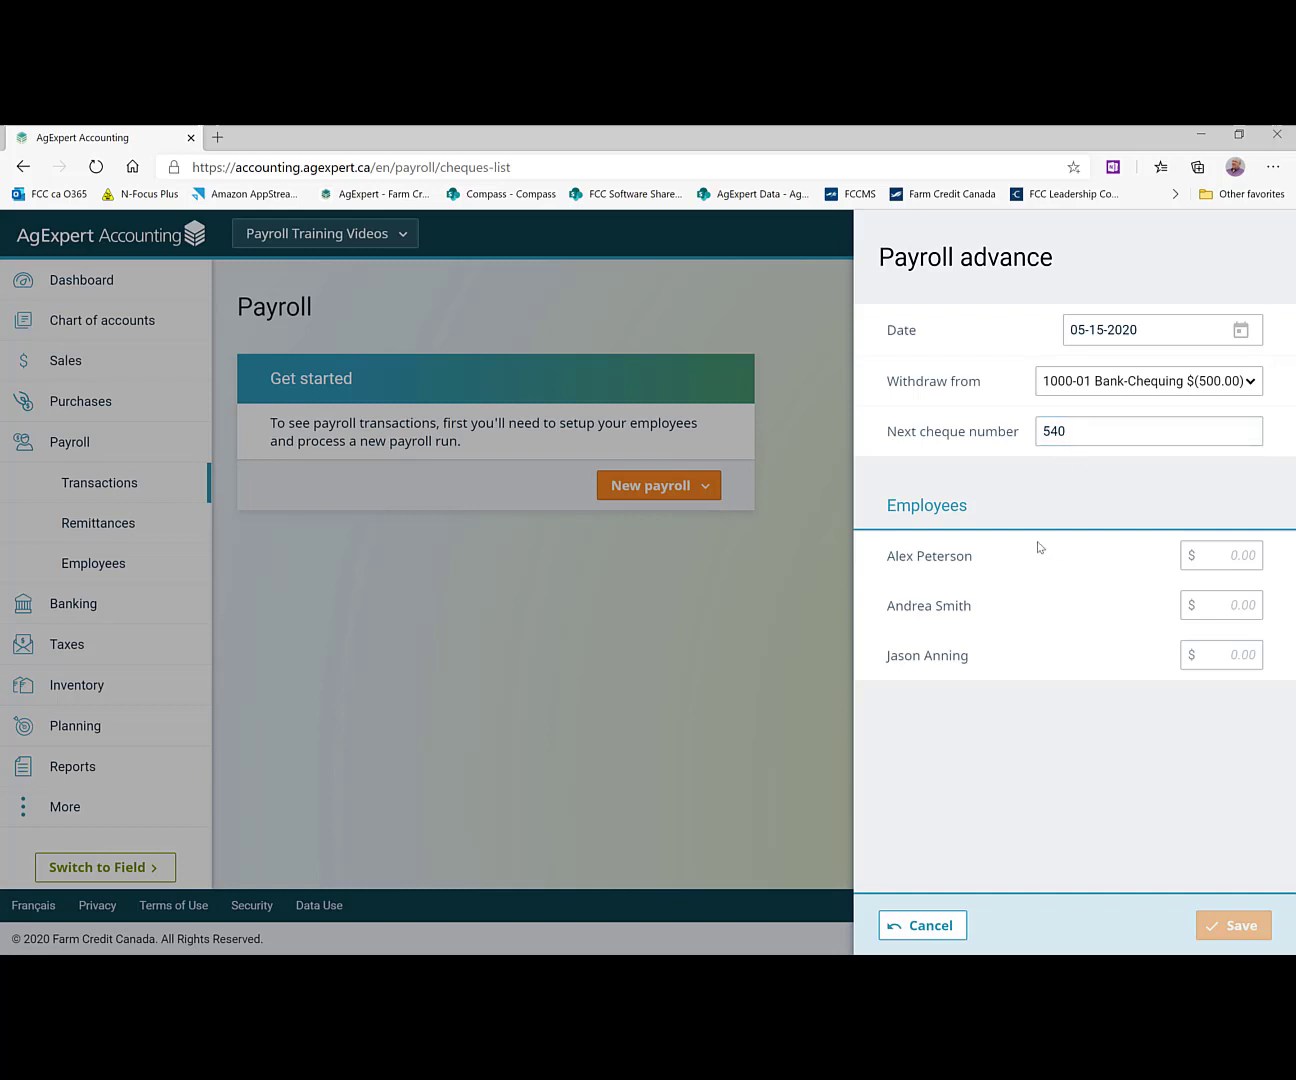
Enter a $500 advance amount for the first employee
{"action": "left_click", "coordinate": [1228, 556]}
{"action": "type", "text": "500"}
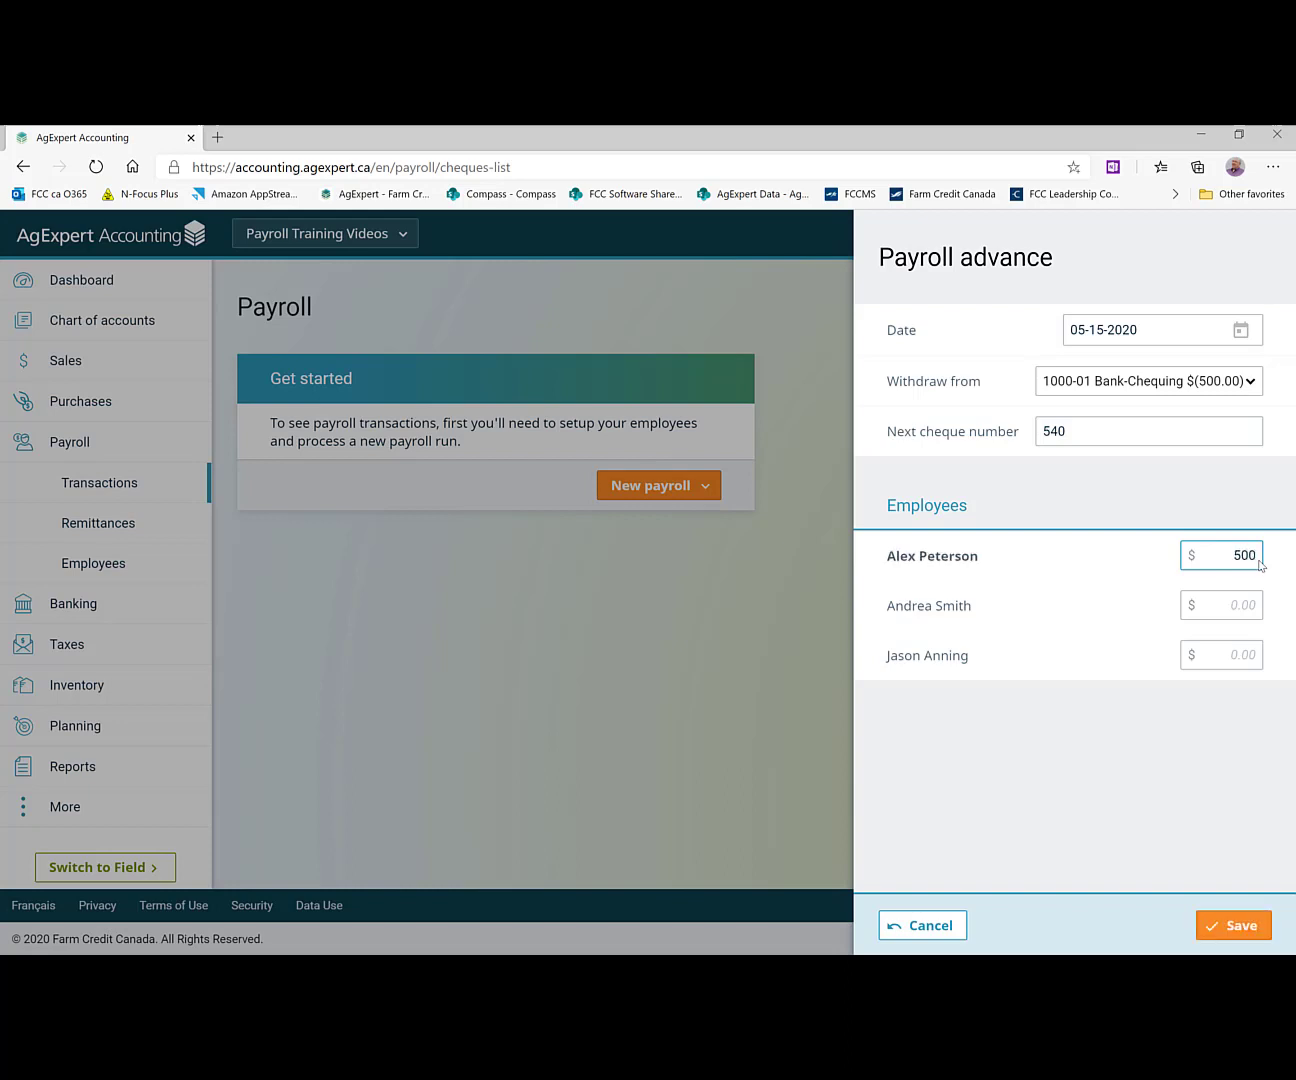
{"action": "left_click", "coordinate": [1108, 831]}
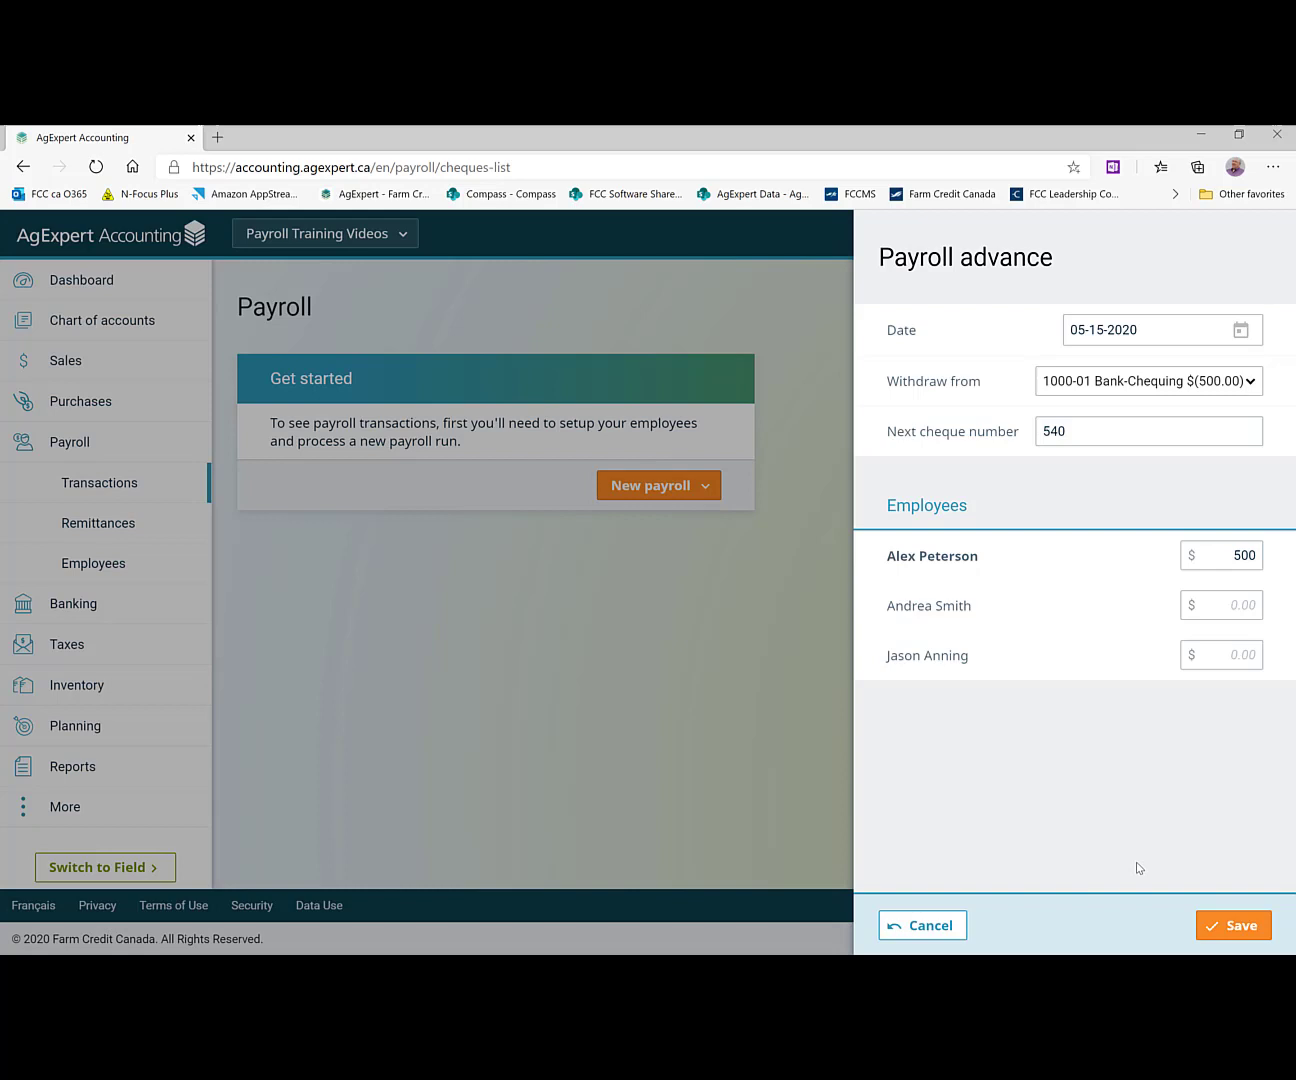
Save the $500 advance on cheque 540 and bring up its row actions menu
{"action": "left_click", "coordinate": [1211, 929]}
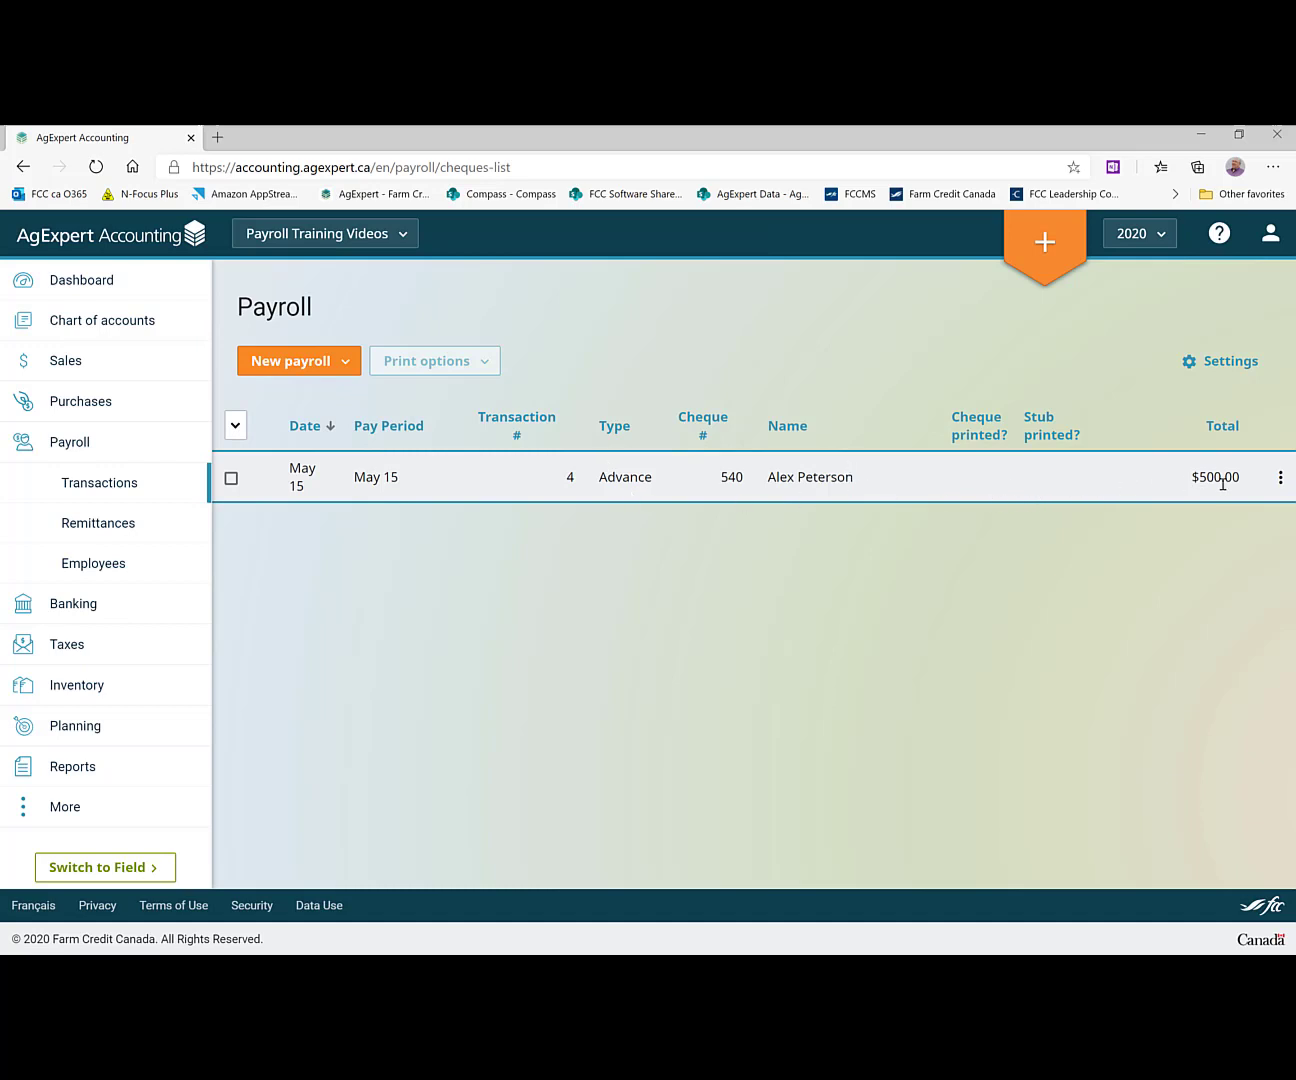
{"action": "left_click", "coordinate": [1280, 478]}
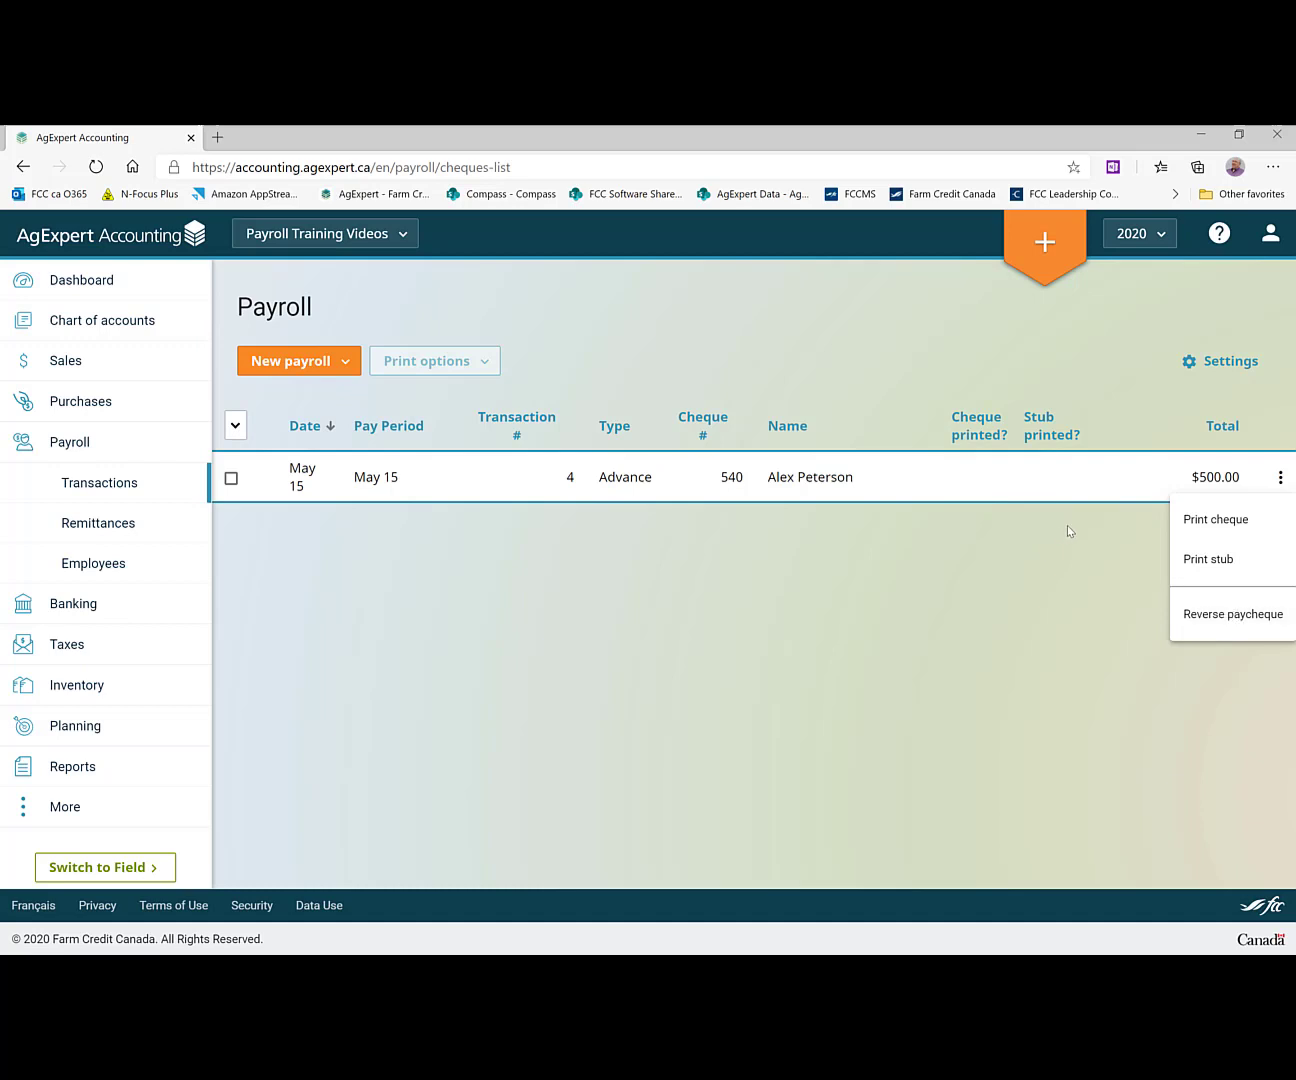
Print the stub for advance cheque 540 to a PDF
{"action": "left_click", "coordinate": [1220, 561]}
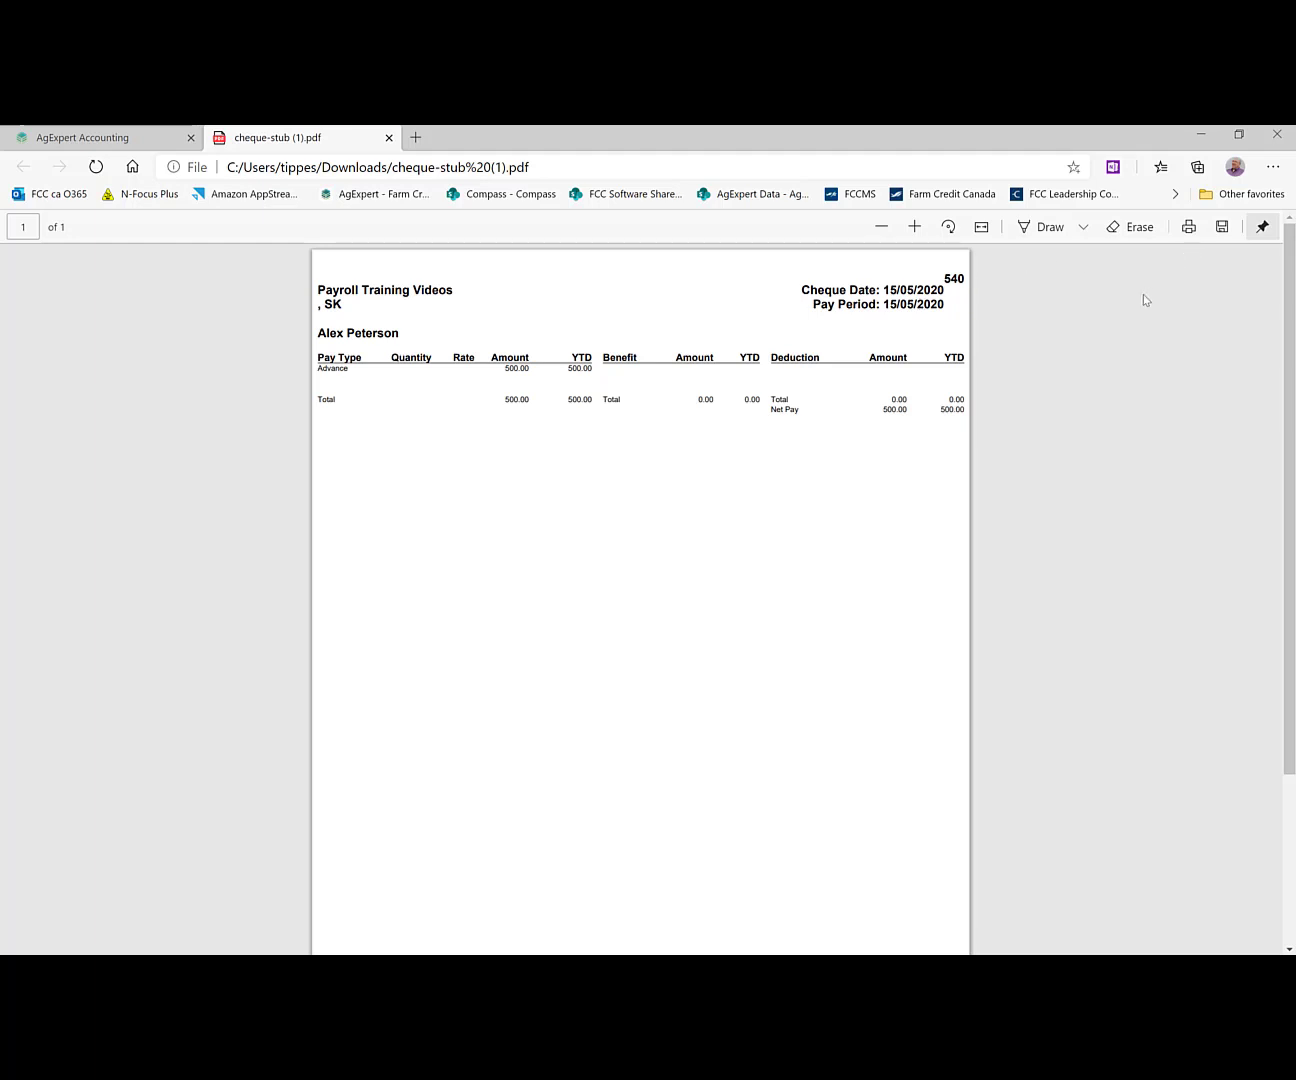
Close the cheque-stub PDF and show the Paycheque and Advance new payroll options
{"action": "left_click", "coordinate": [389, 138]}
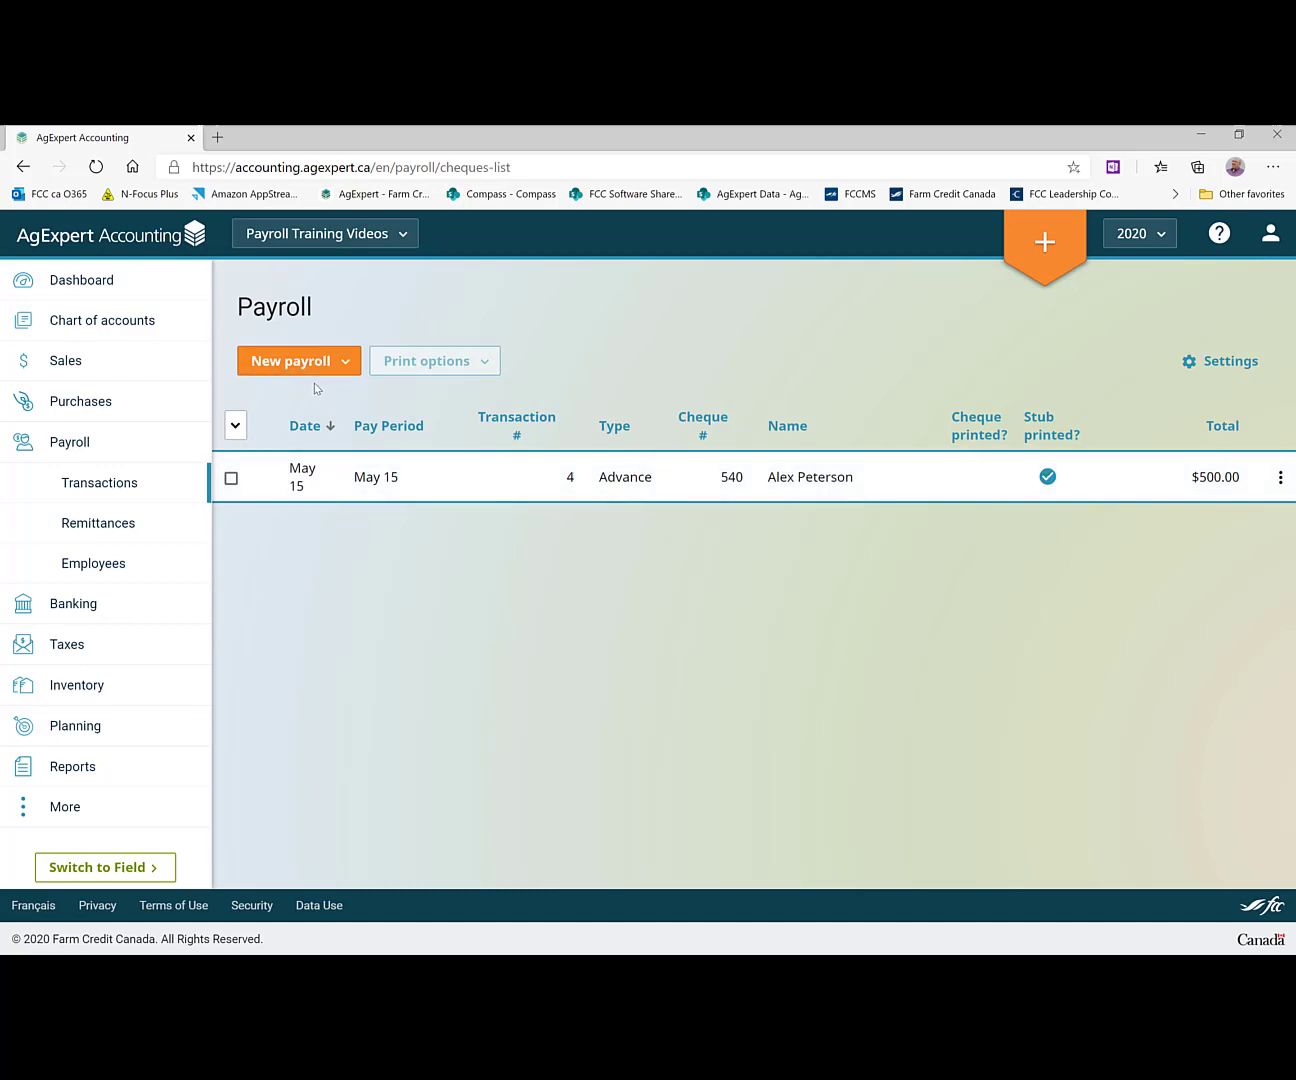
{"action": "left_click", "coordinate": [346, 363]}
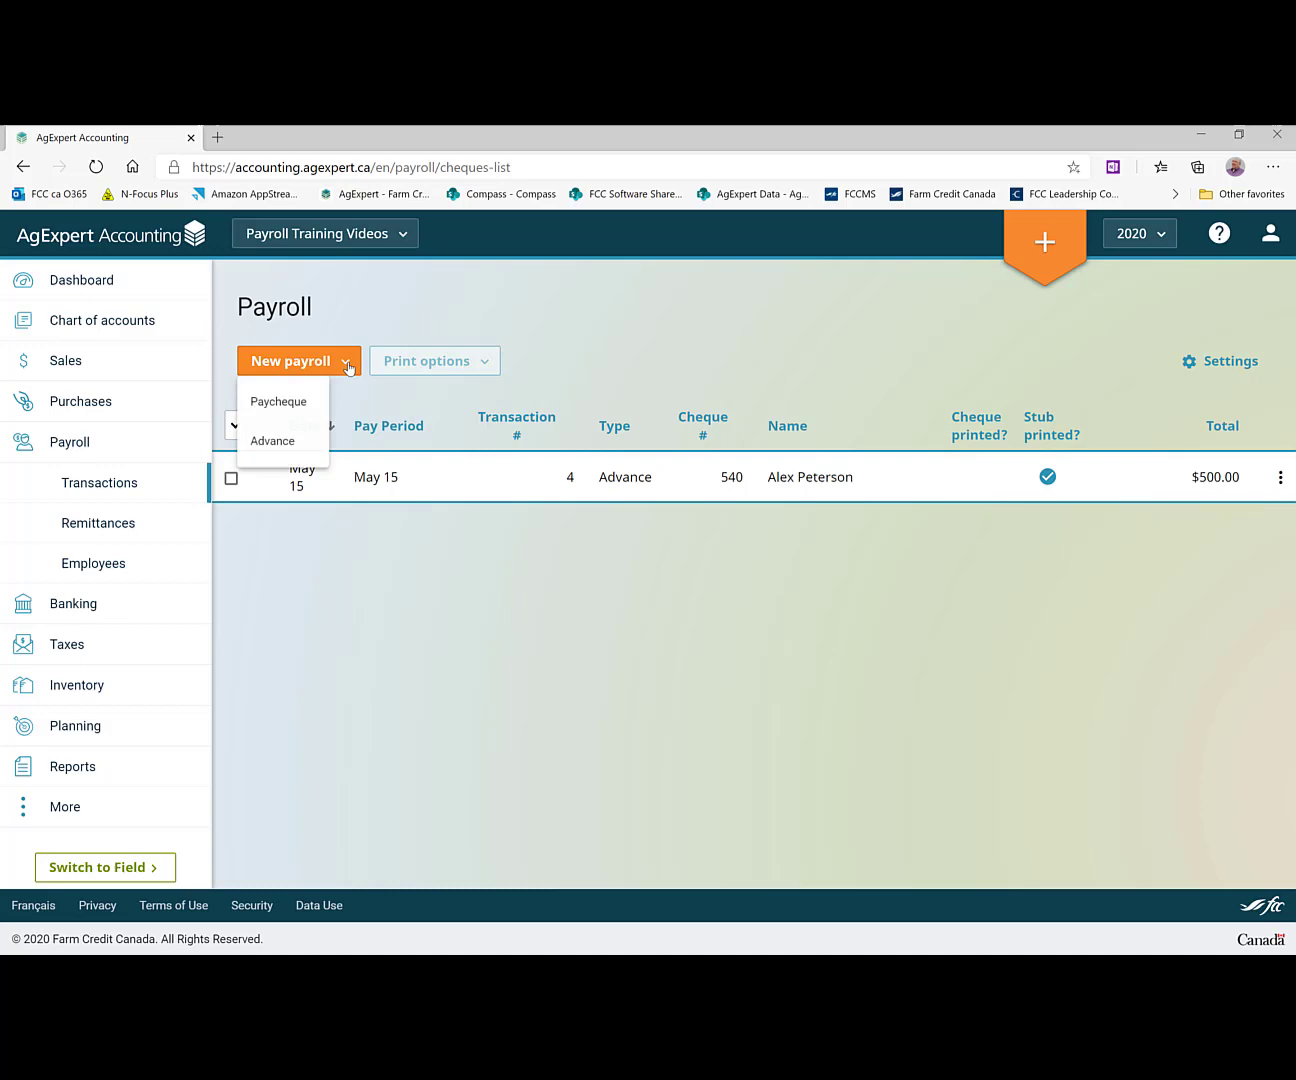
Start a new paycheque run with the pay period ending 05-31-2020
{"action": "left_click", "coordinate": [288, 402]}
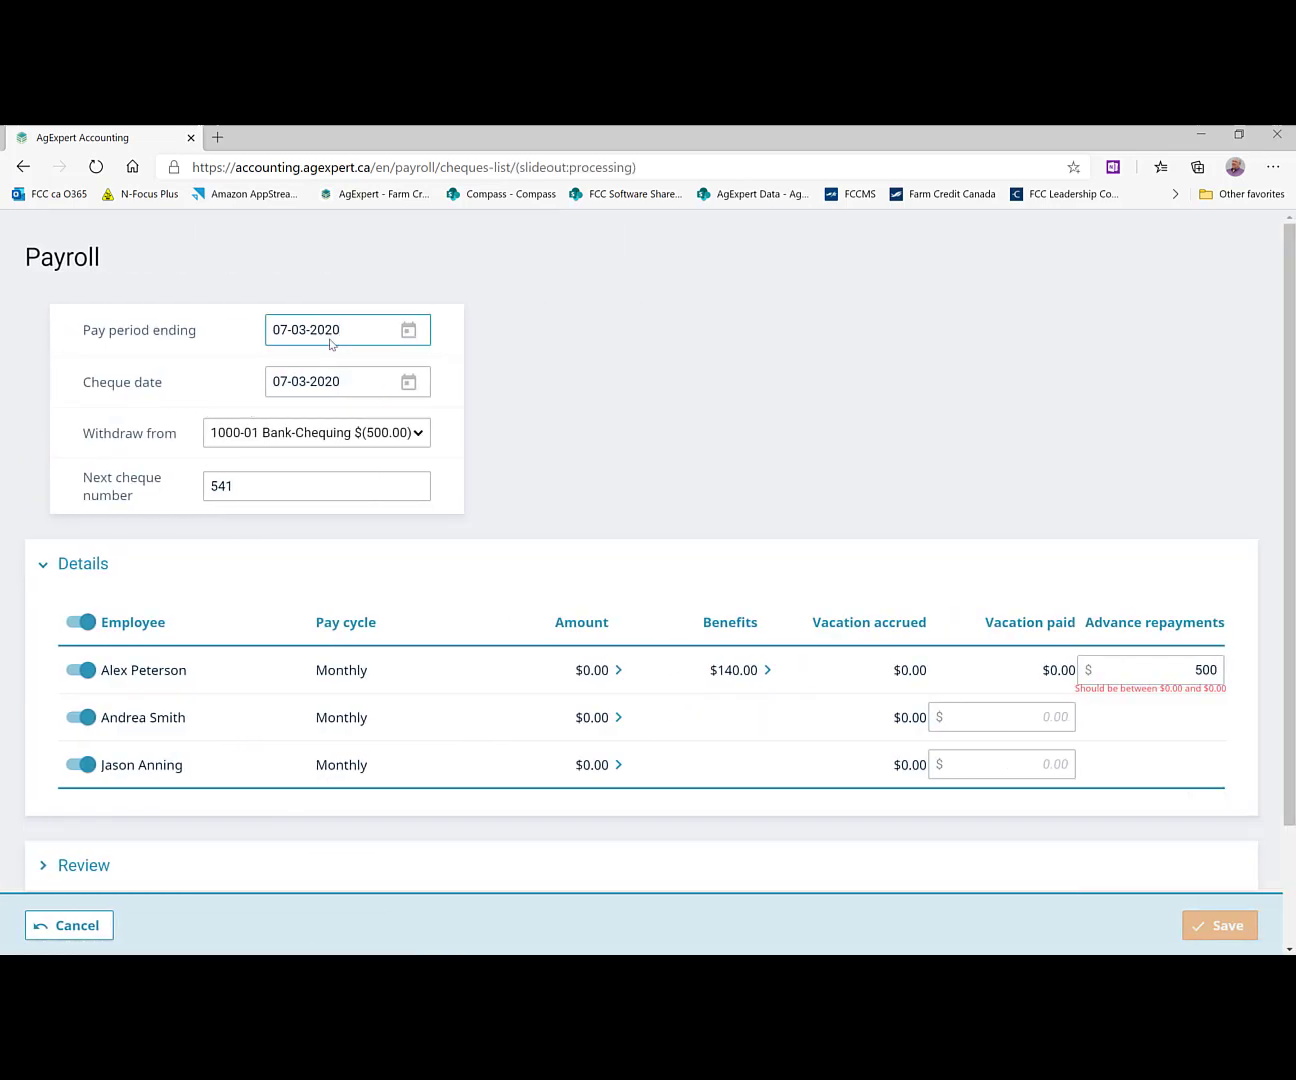
{"action": "left_click", "coordinate": [407, 331]}
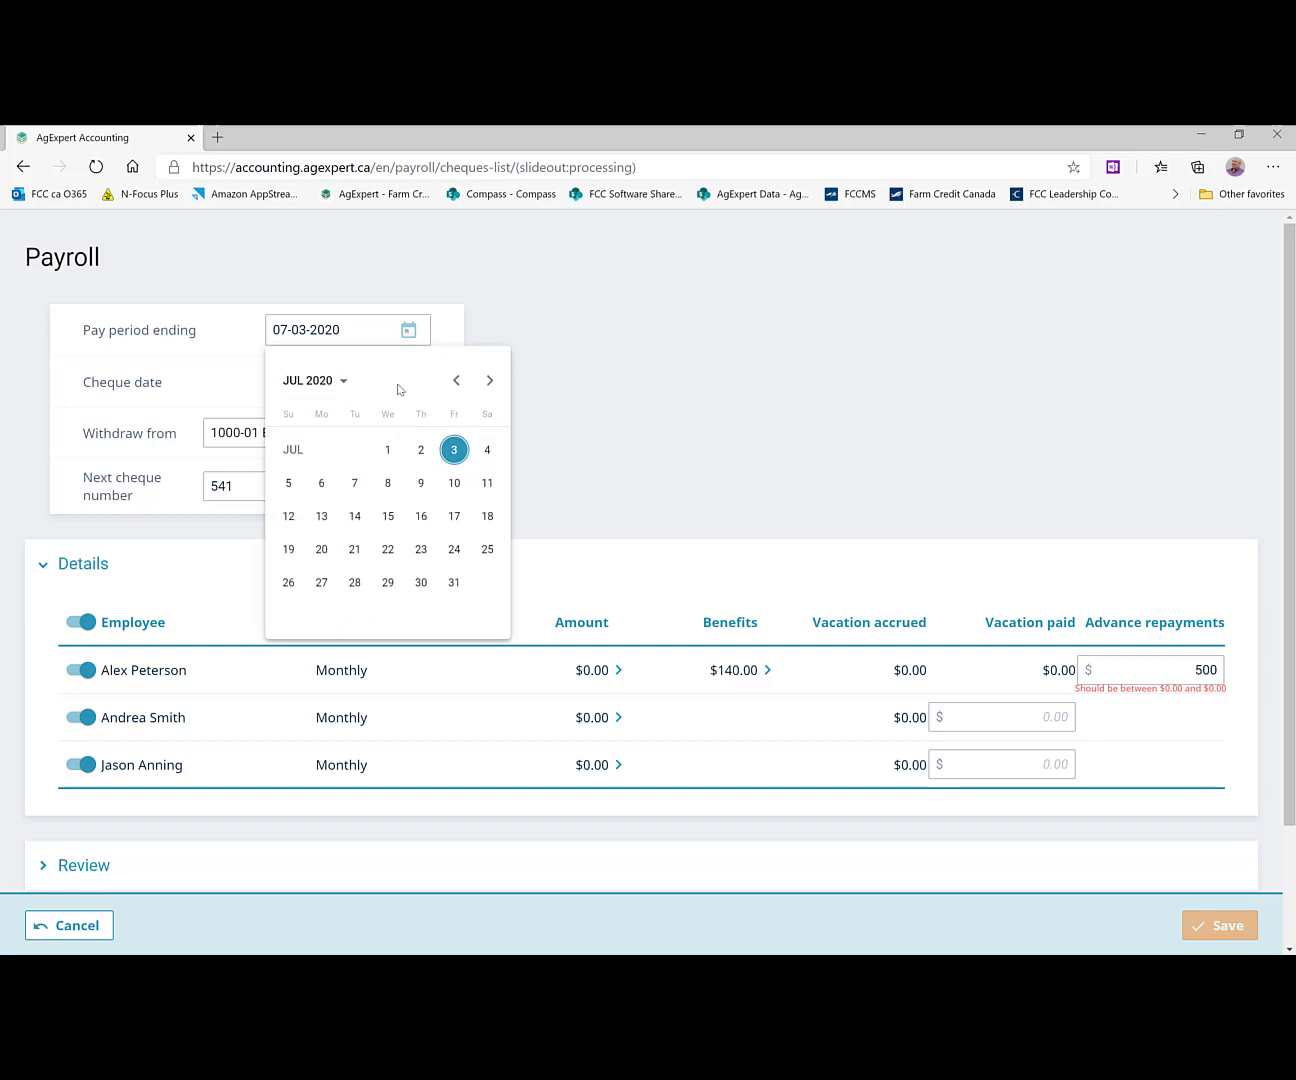
{"action": "left_click", "coordinate": [456, 382]}
{"action": "left_click", "coordinate": [456, 381]}
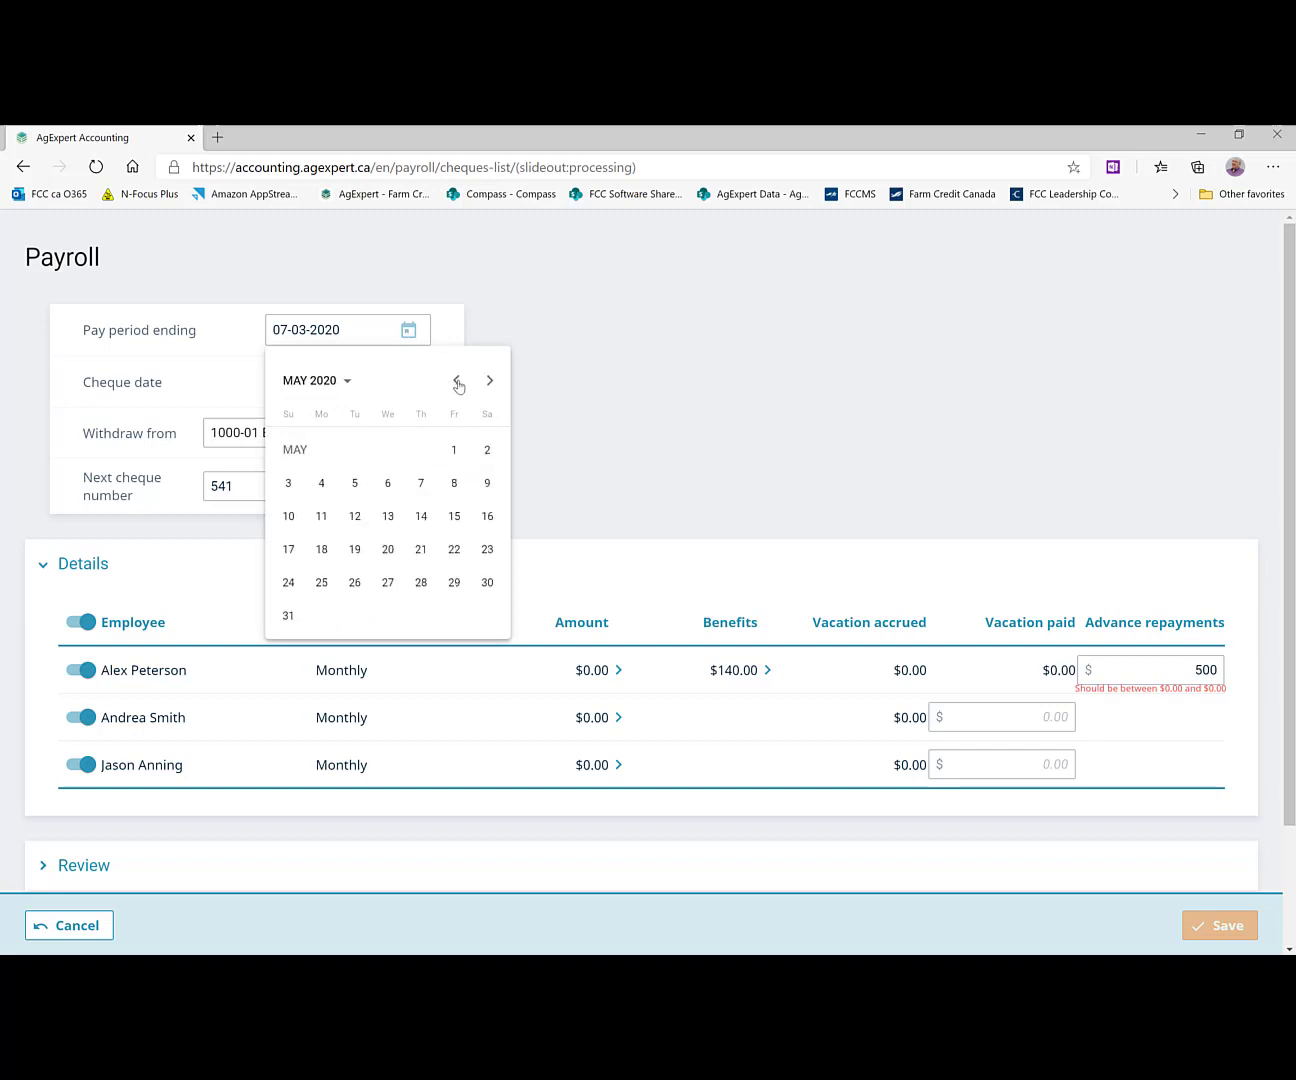
{"action": "left_click", "coordinate": [288, 616]}
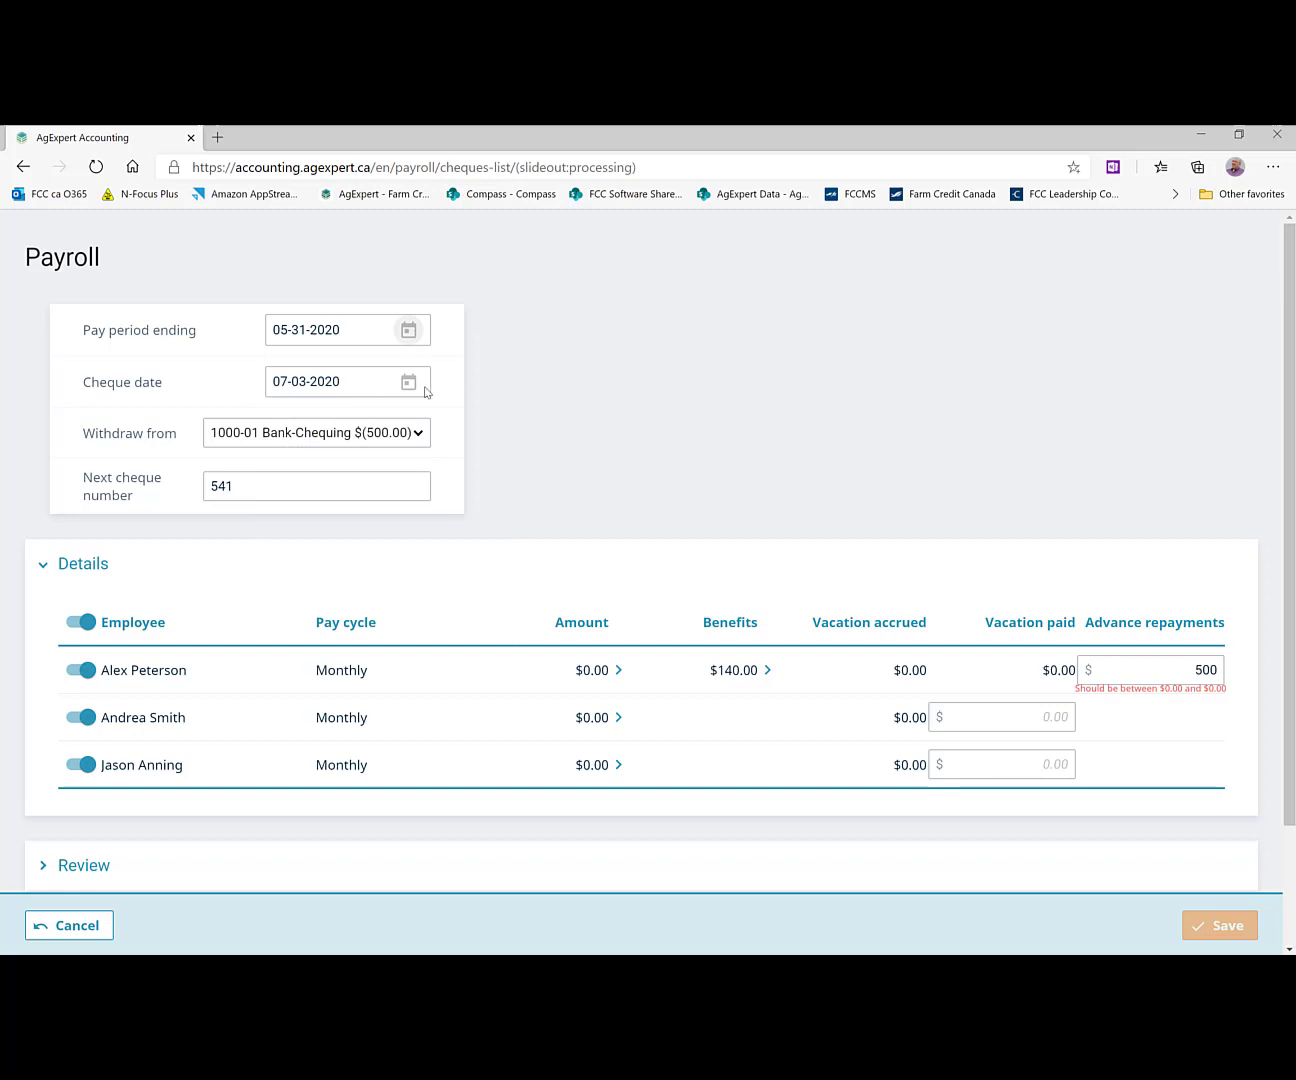
Set the cheque date to 05-31-2020, correcting a mistaken June 1, and select cheque number 541
{"action": "left_click", "coordinate": [409, 385]}
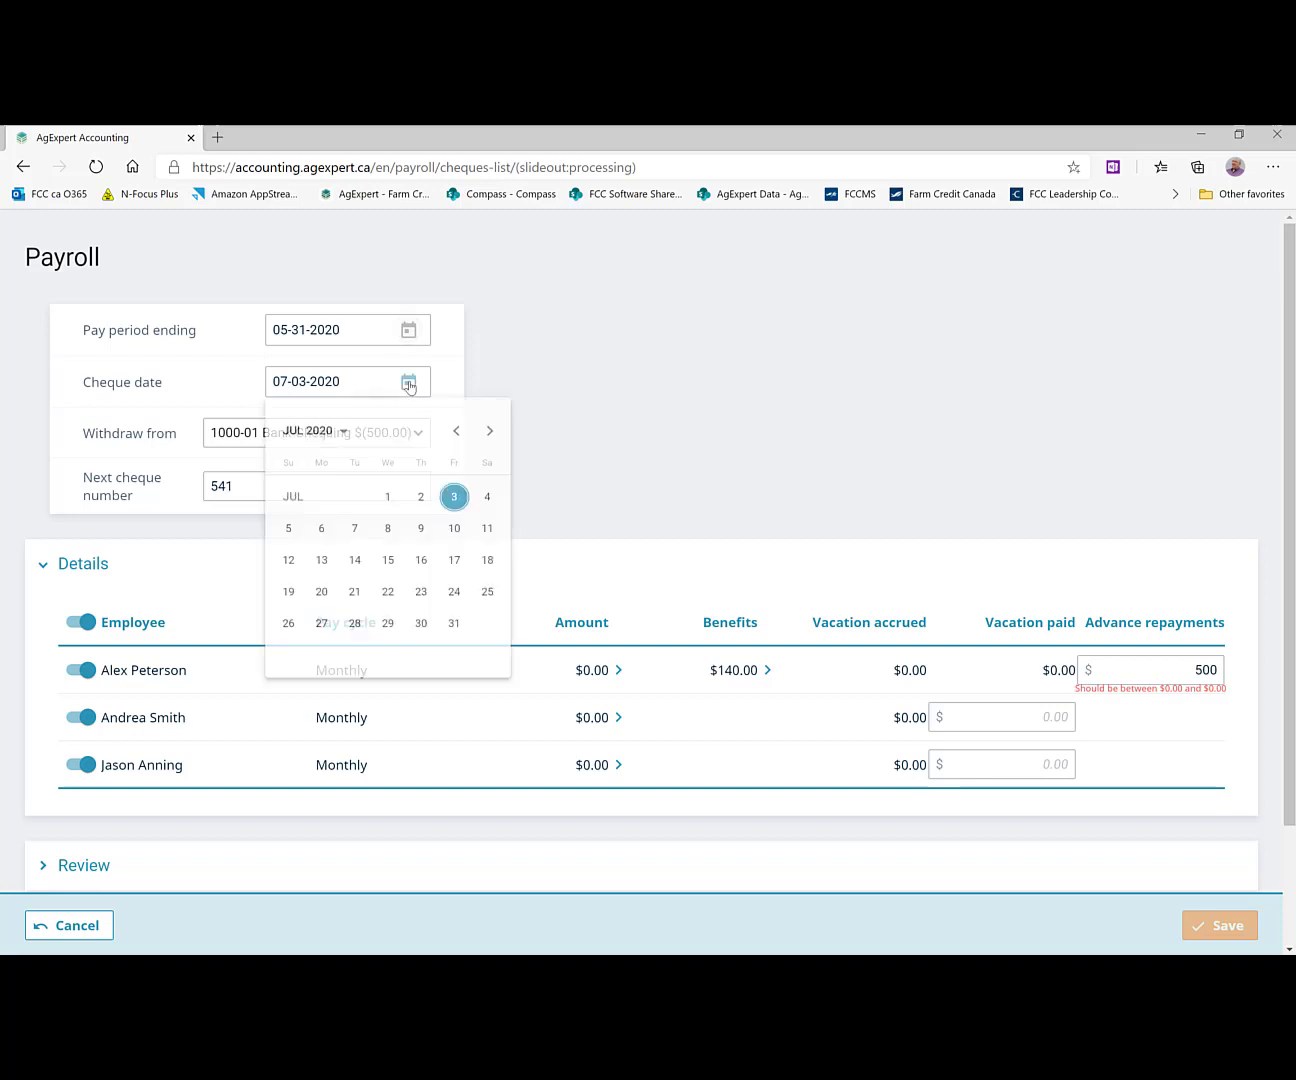
{"action": "left_click", "coordinate": [459, 432]}
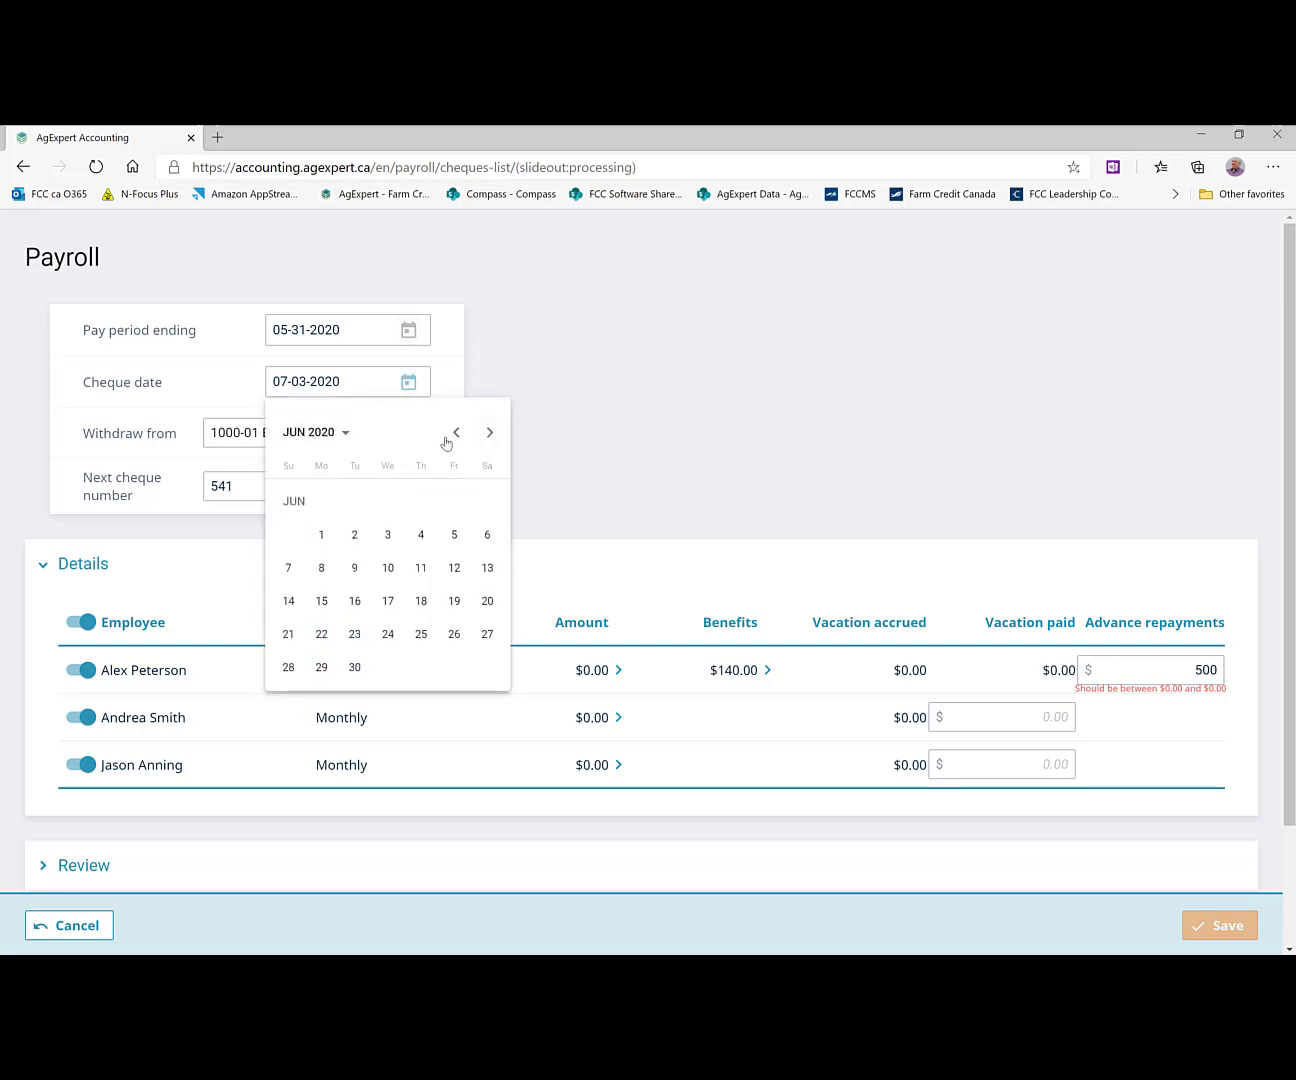
{"action": "left_click", "coordinate": [337, 536]}
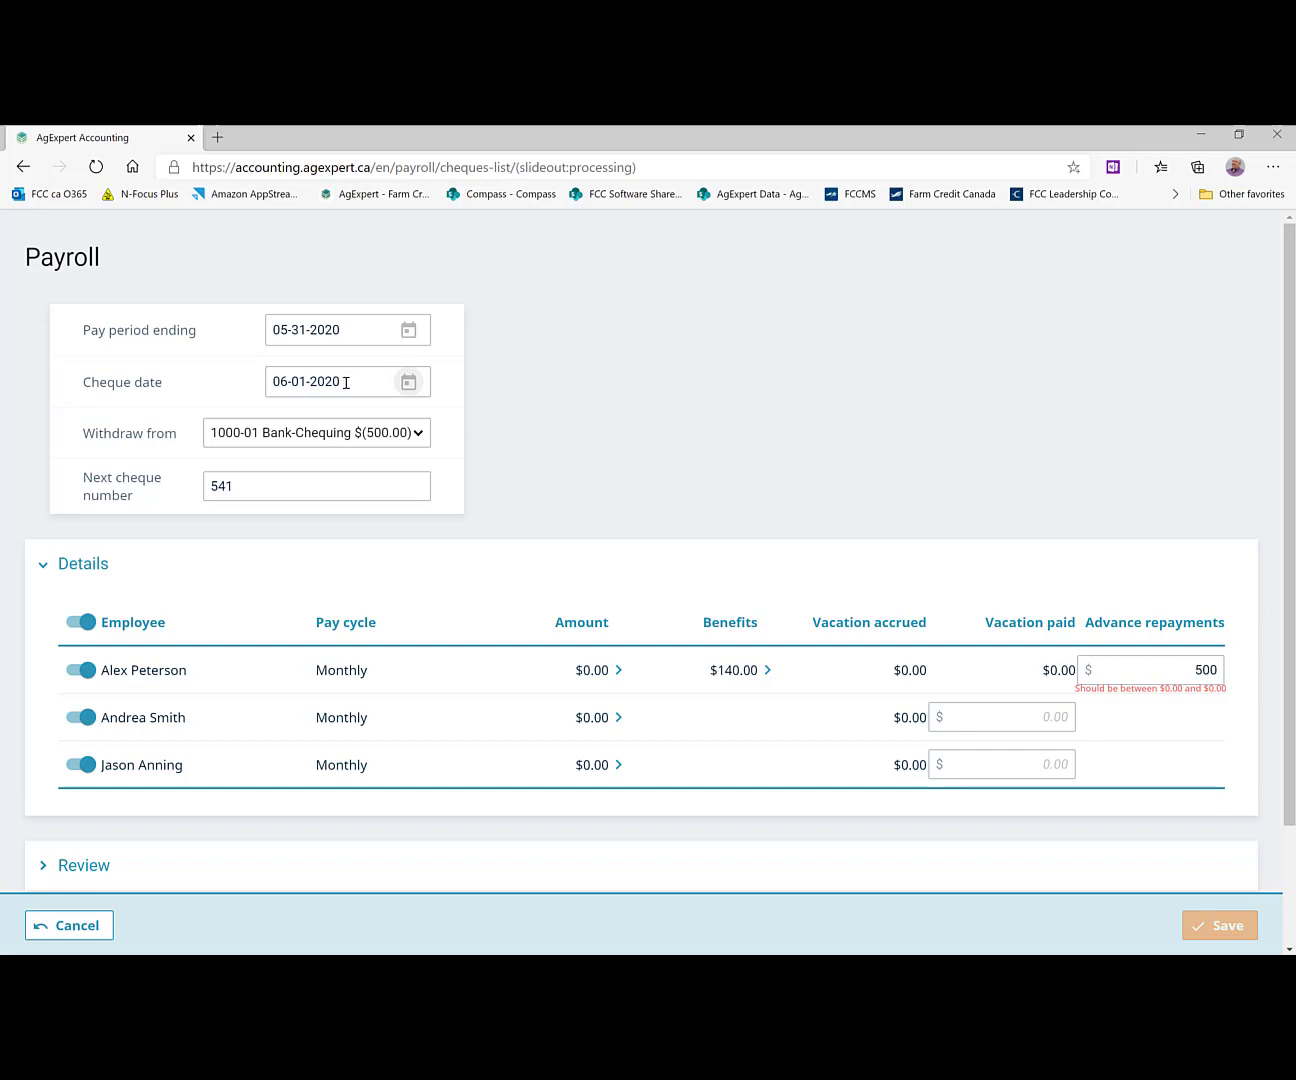
{"action": "left_click", "coordinate": [272, 388]}
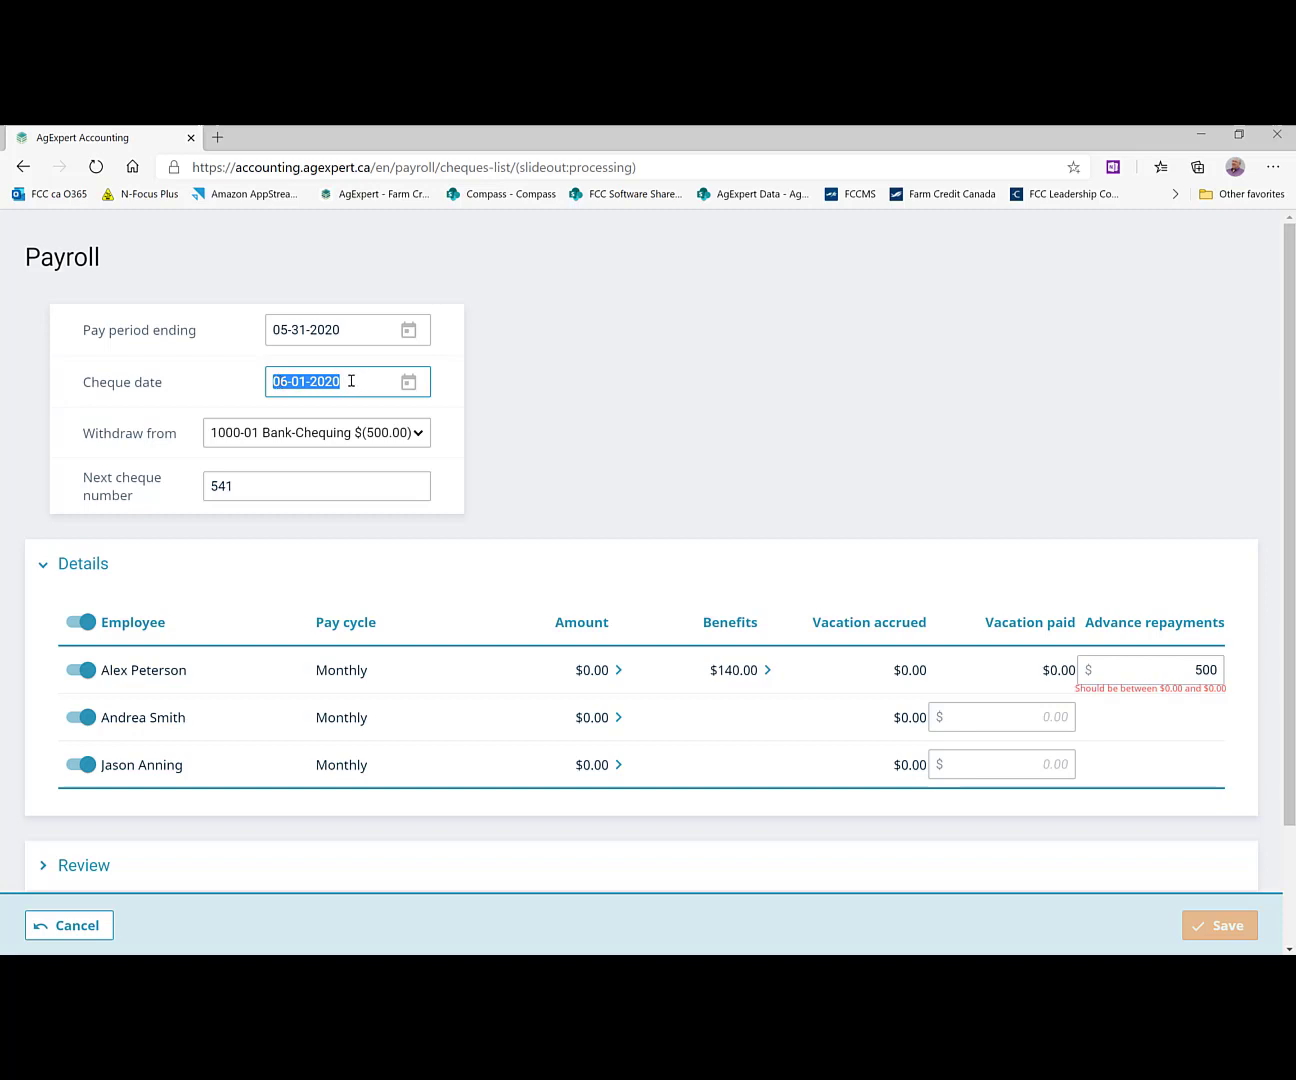
{"action": "left_click", "coordinate": [409, 384]}
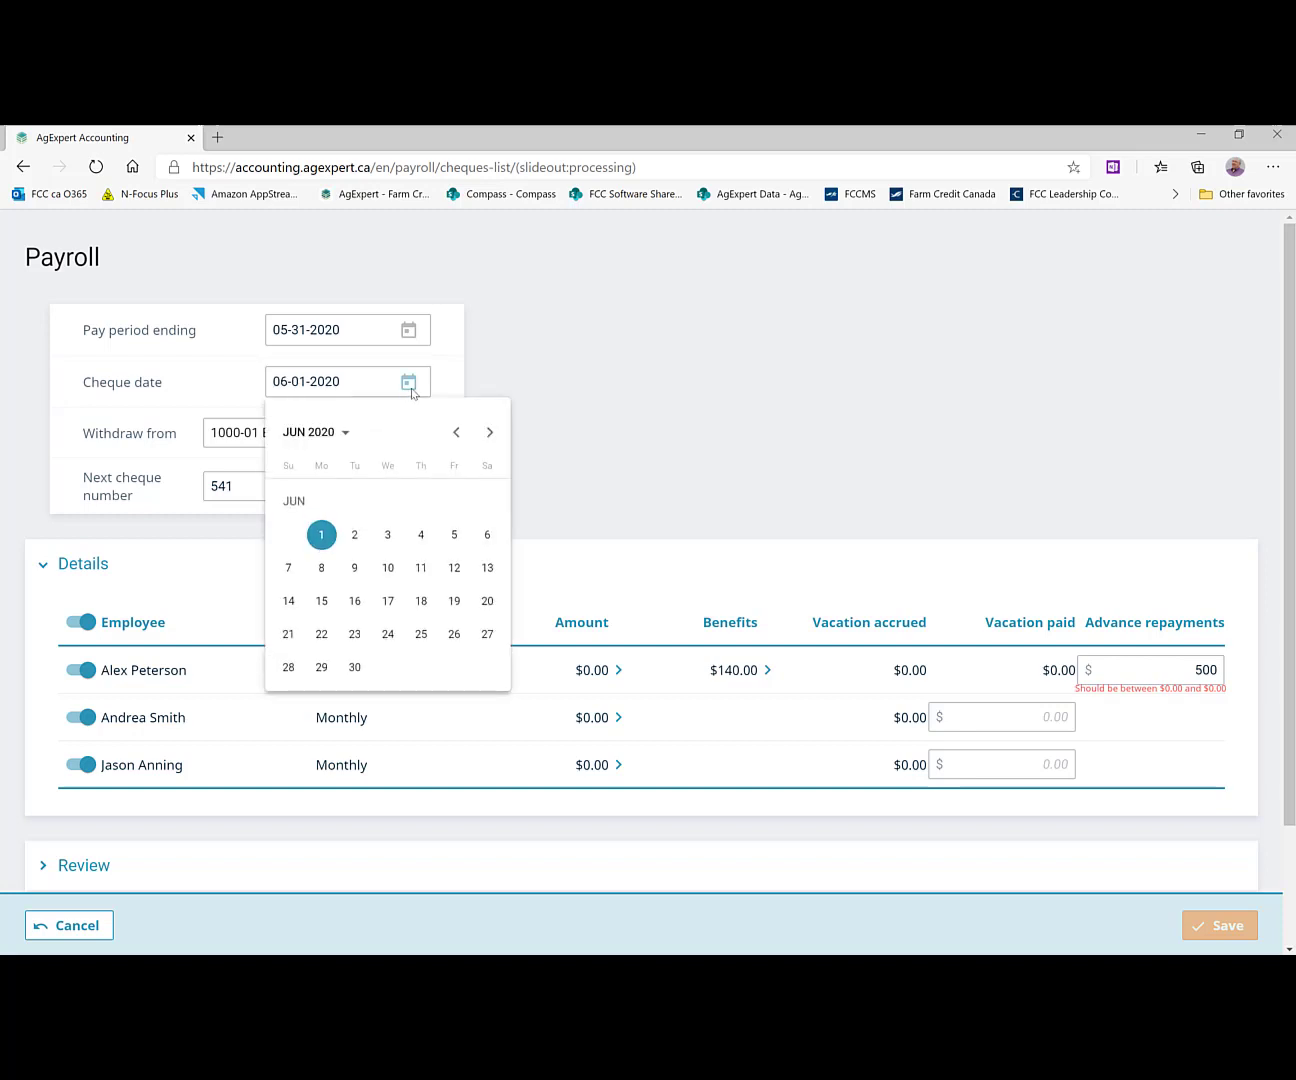
{"action": "left_click", "coordinate": [455, 433]}
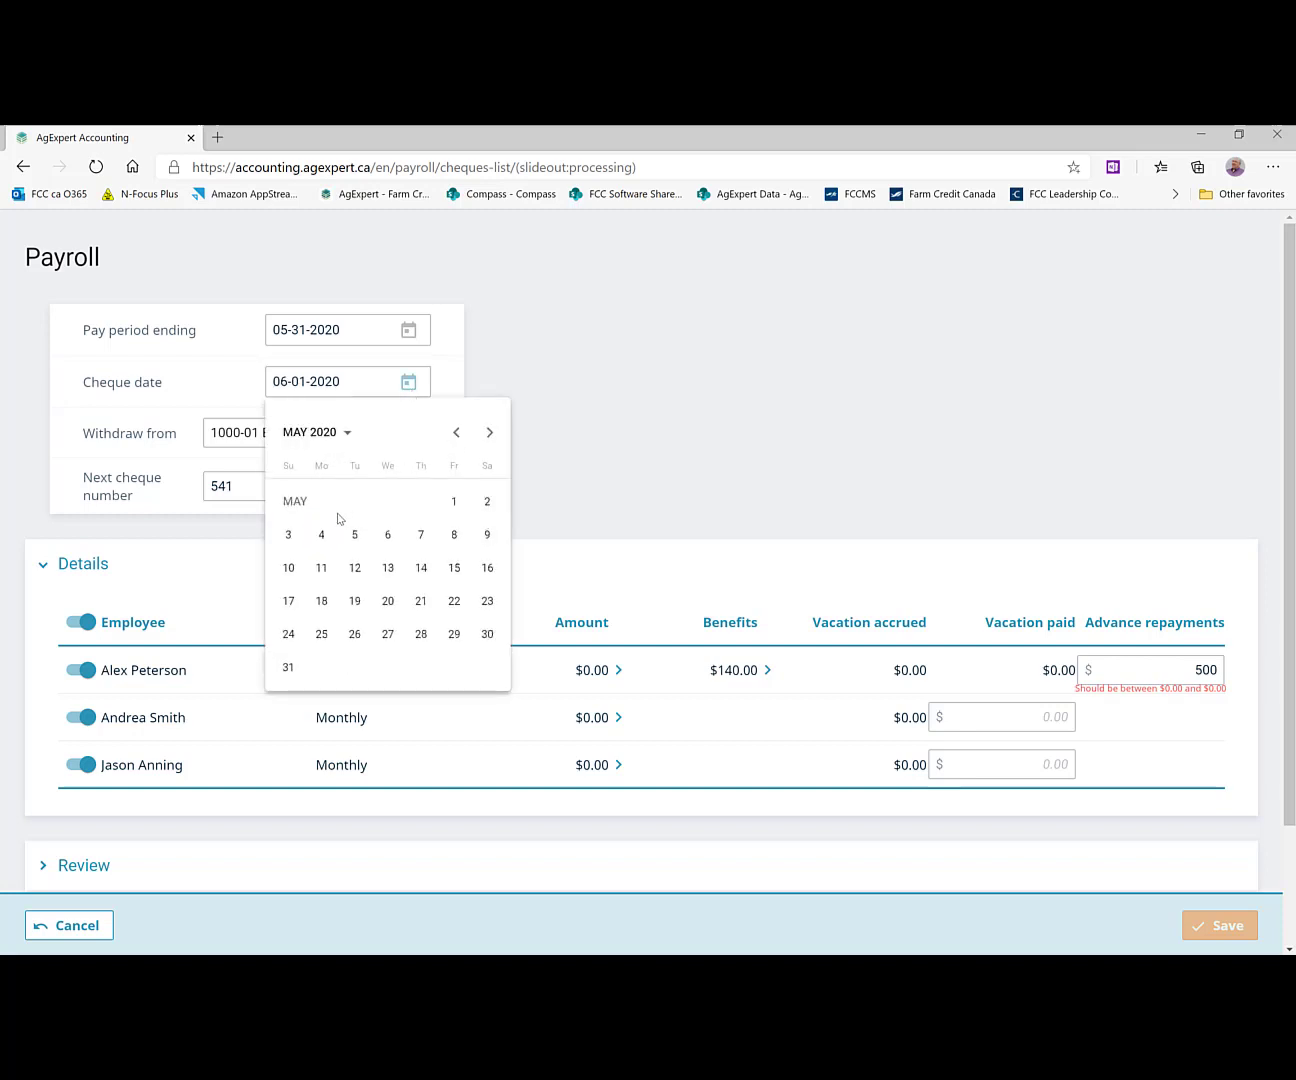
{"action": "left_click", "coordinate": [287, 667]}
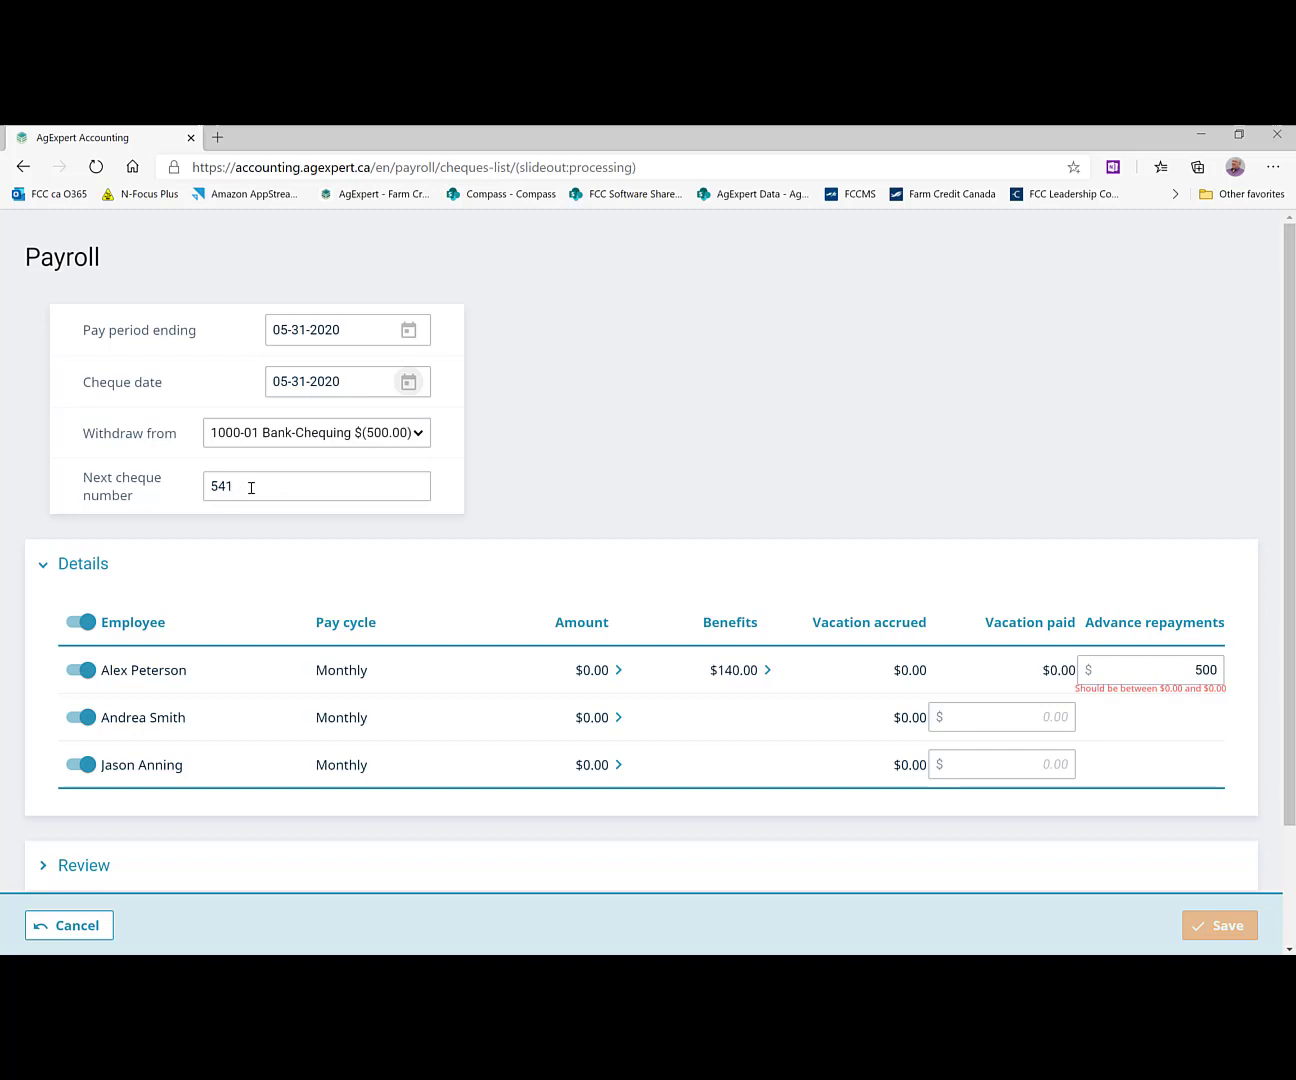
{"action": "left_click_drag", "start_coordinate": [243, 486], "coordinate": [205, 488]}
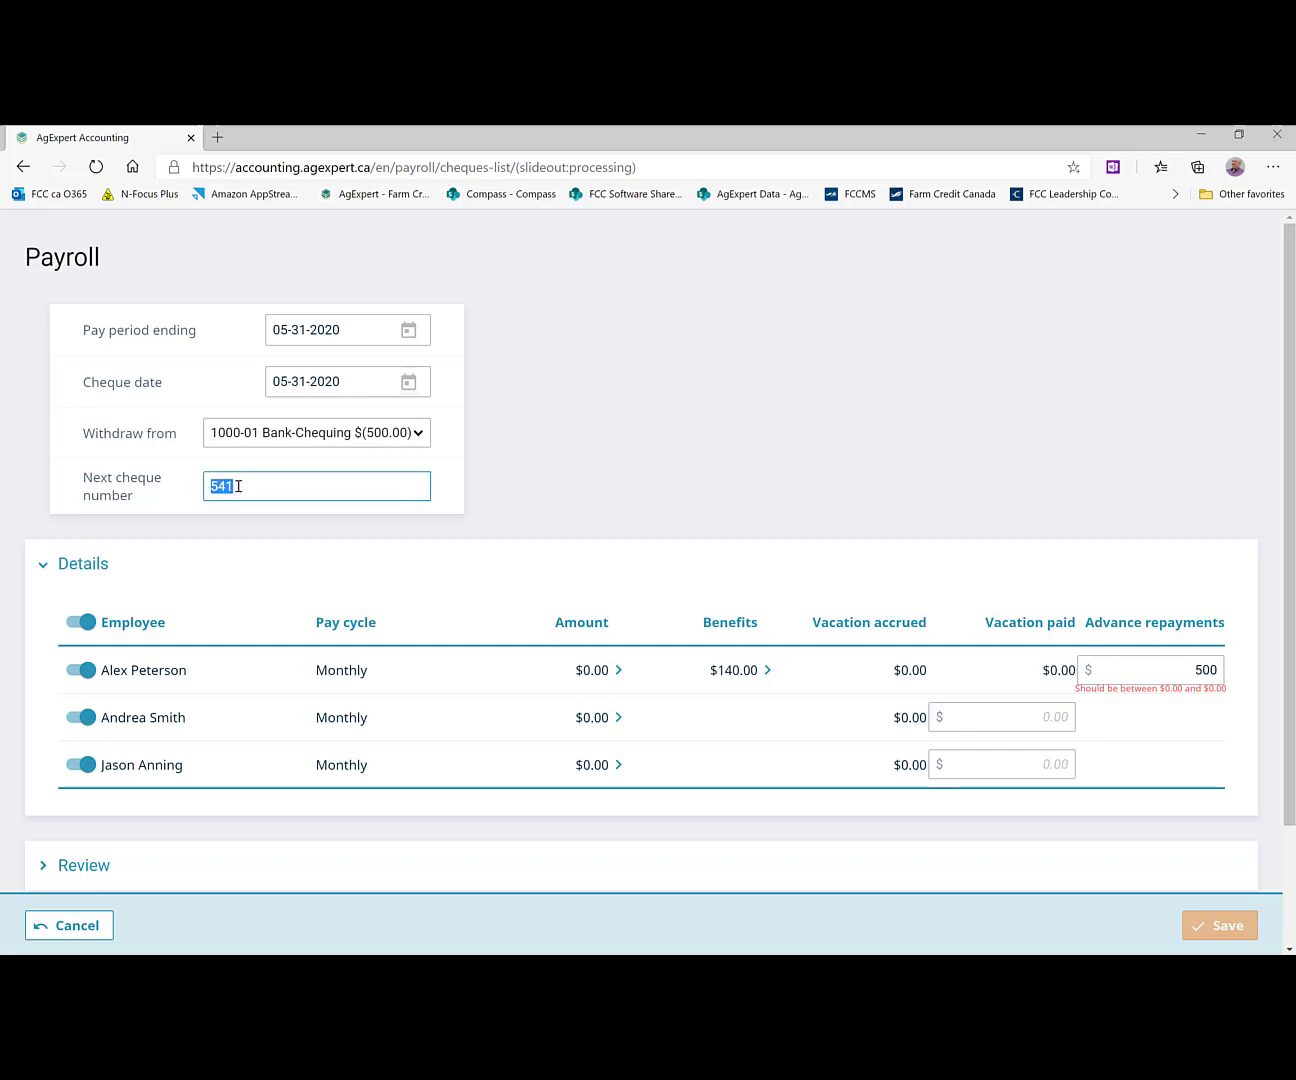
{"action": "left_click", "coordinate": [266, 592]}
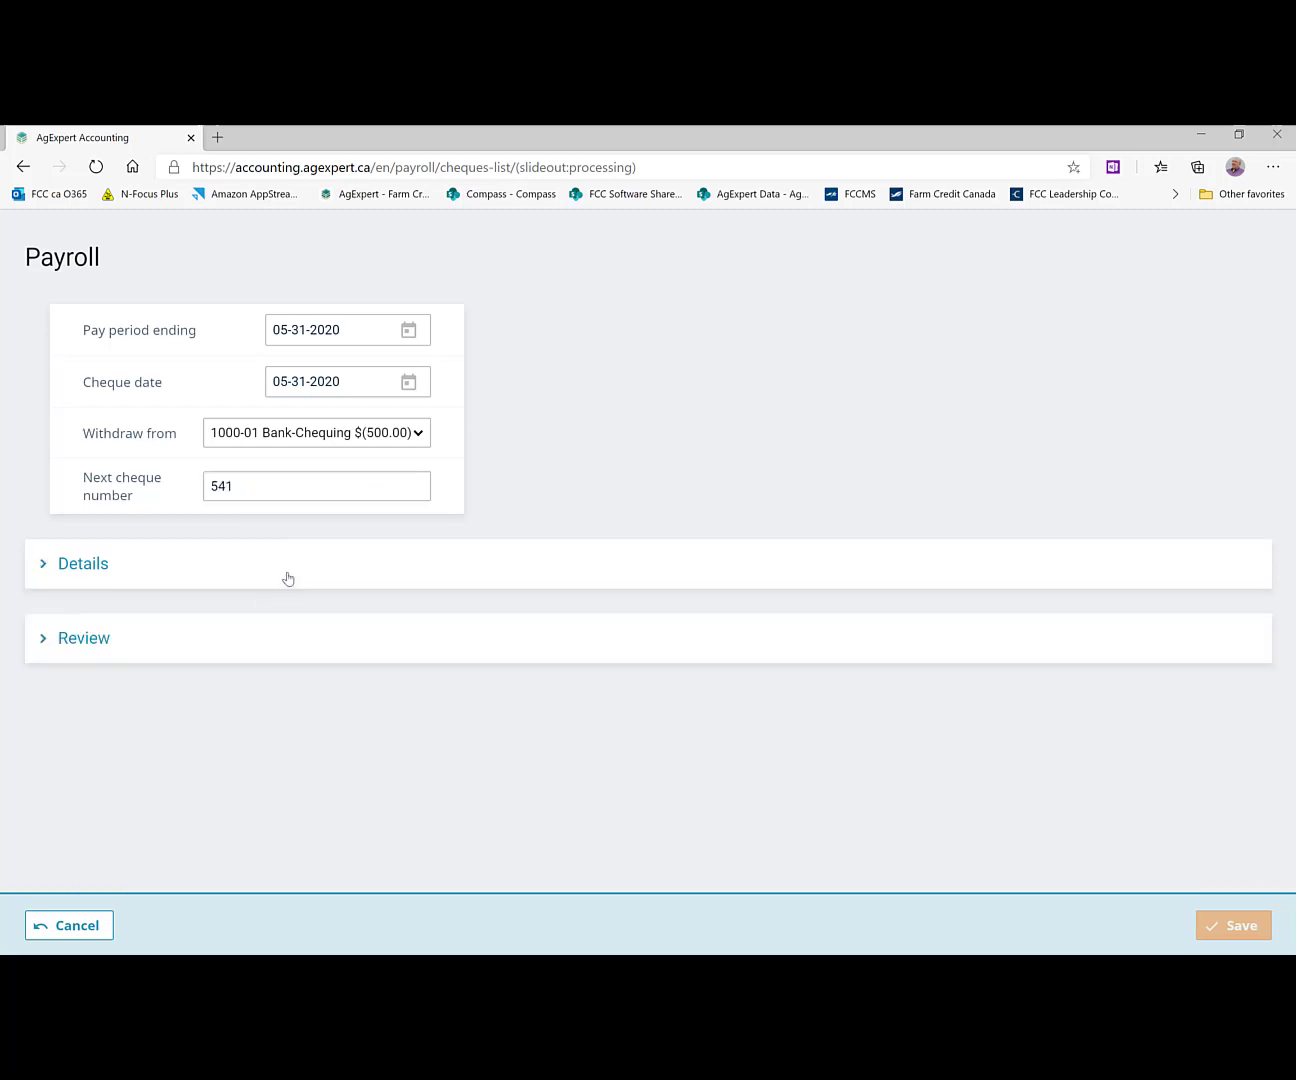
{"action": "left_click", "coordinate": [90, 568]}
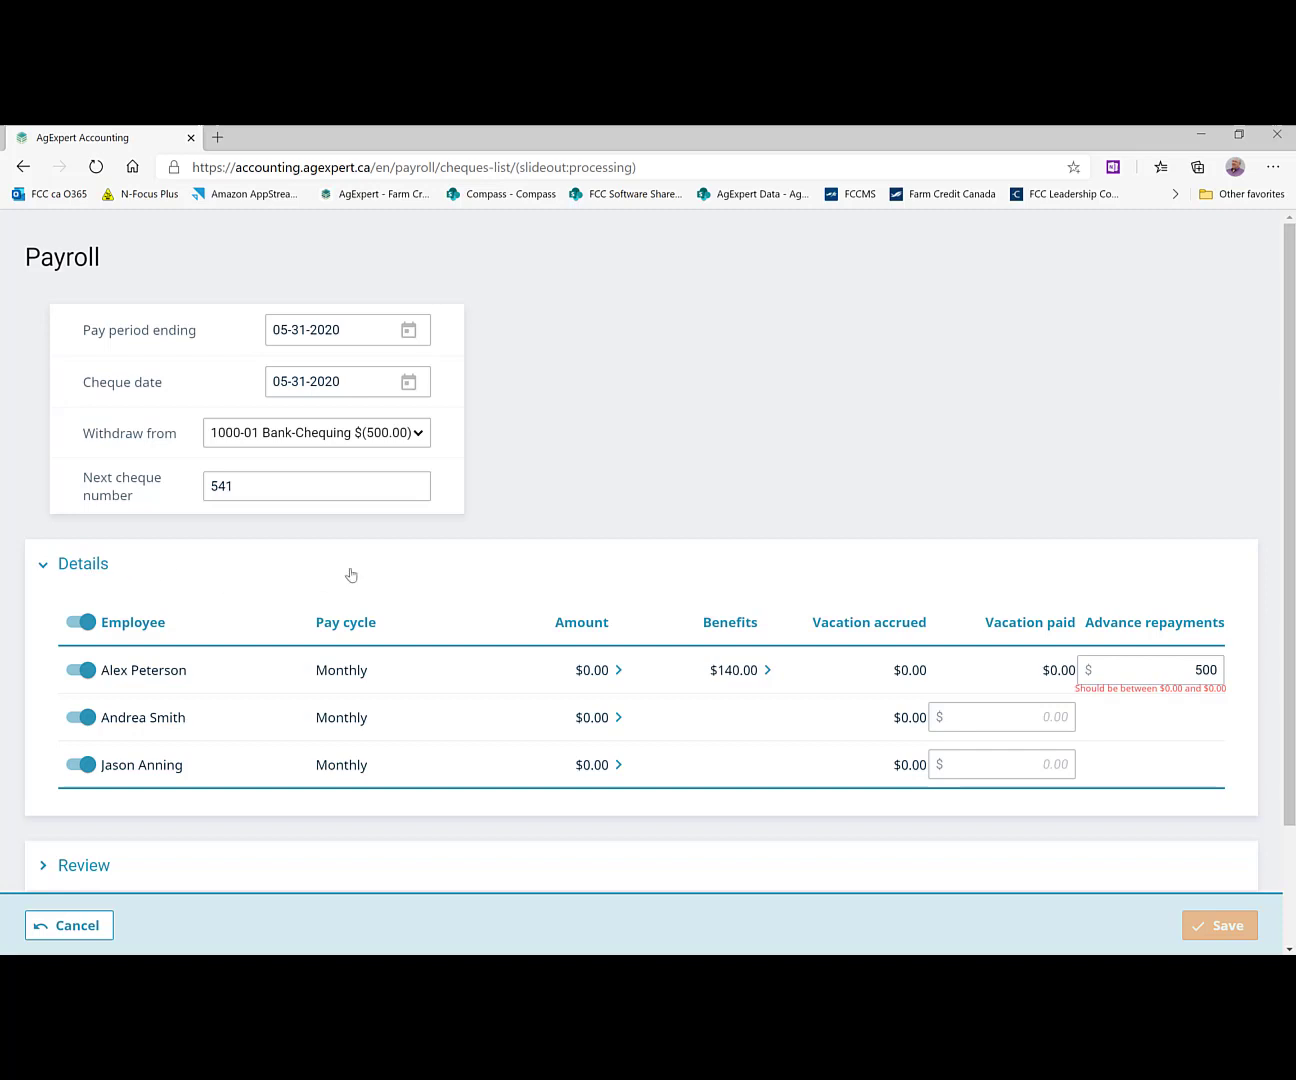
Enter 160 hourly hours for the first employee, bringing their amount to $4,280.00
{"action": "left_click", "coordinate": [617, 670]}
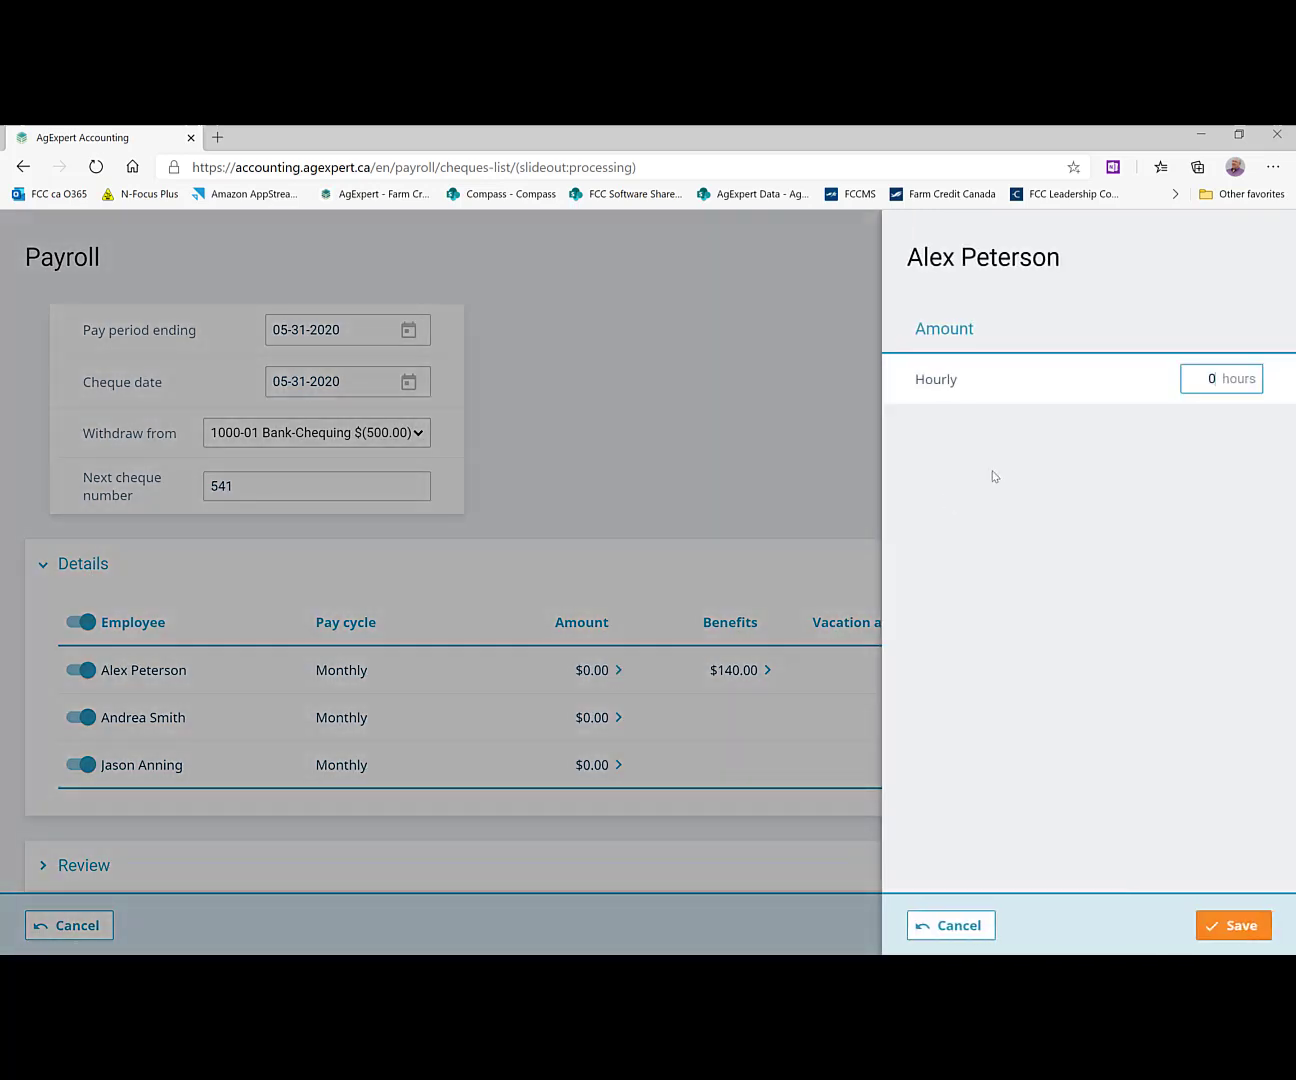
{"action": "left_click", "coordinate": [1213, 377]}
{"action": "type", "text": "160"}
{"action": "left_click", "coordinate": [1237, 926]}
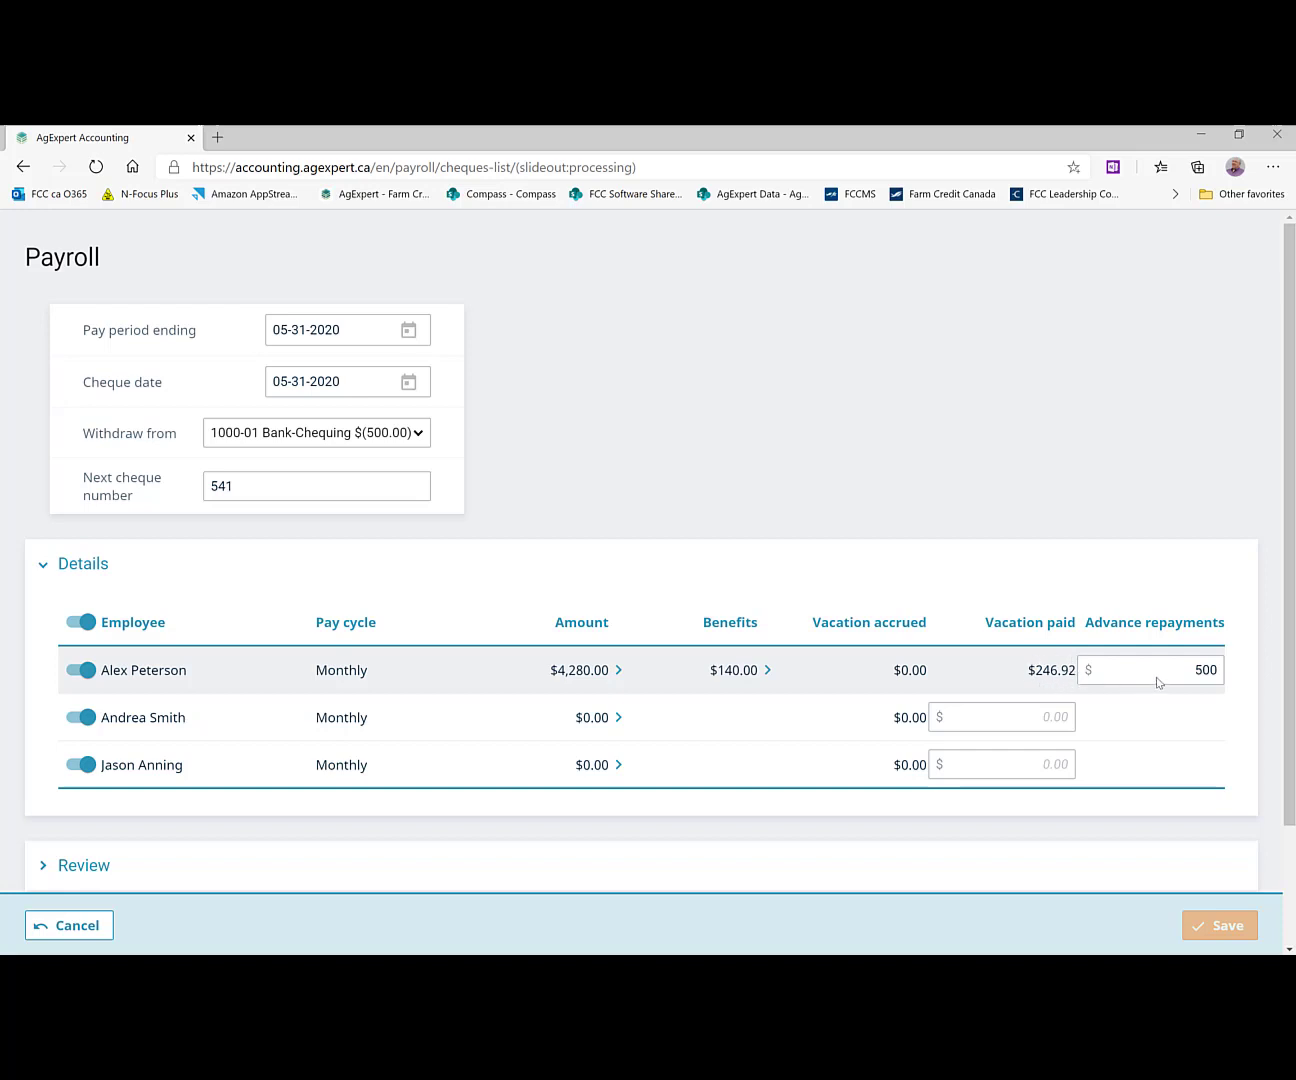
{"action": "left_click_drag", "start_coordinate": [1195, 671], "coordinate": [1222, 674]}
Enter 40 hourly hours for the second employee, giving $1,026.00 with $59.19 vacation accrued
{"action": "left_click", "coordinate": [620, 720]}
{"action": "left_click", "coordinate": [619, 720]}
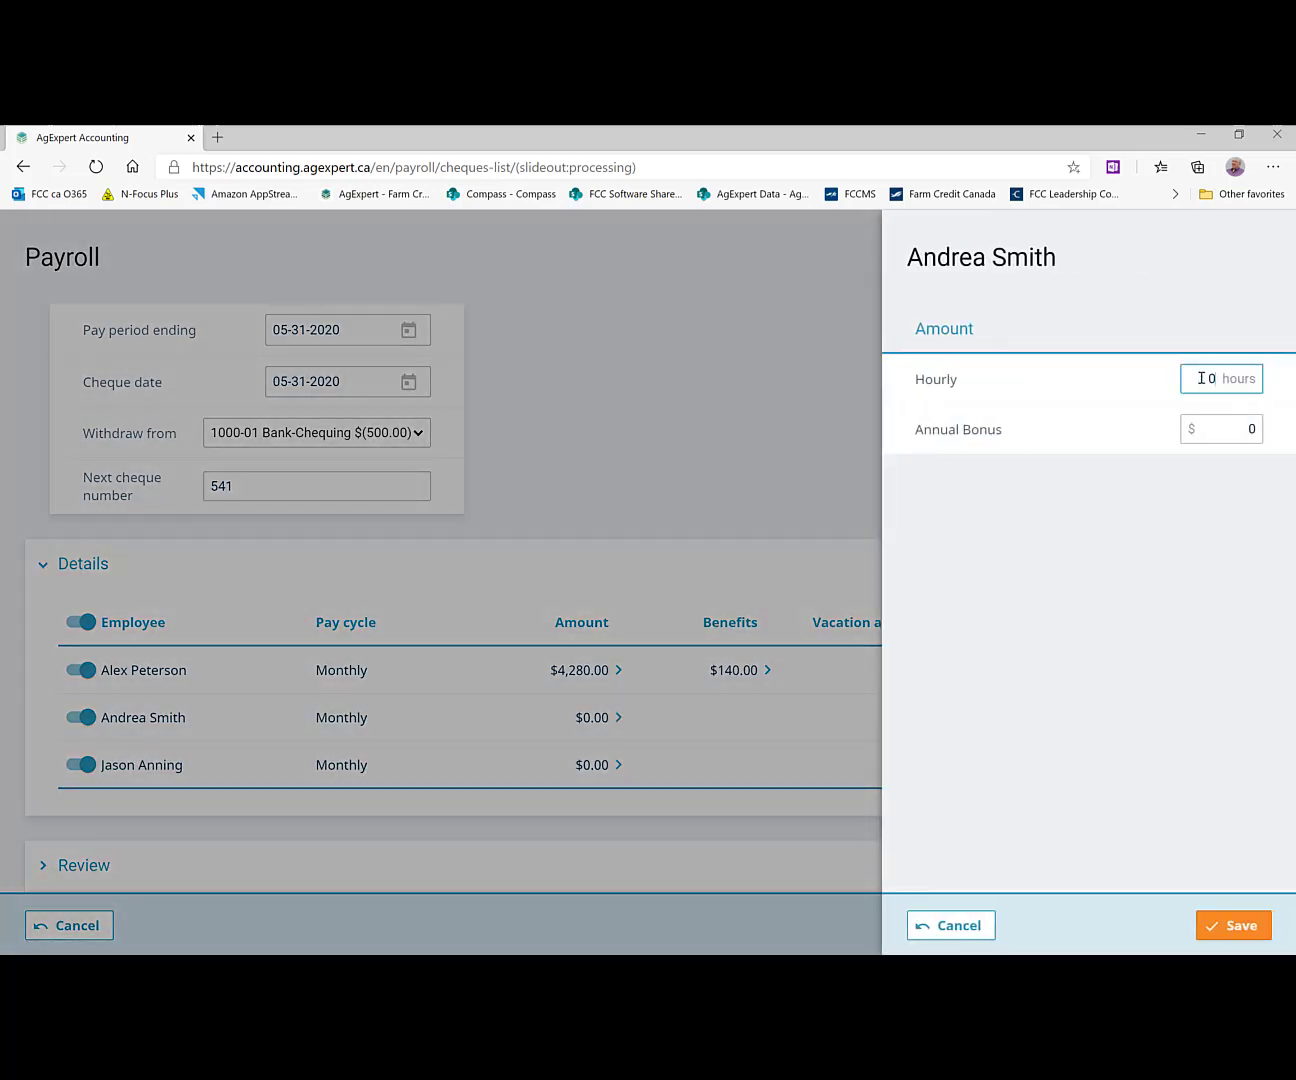
{"action": "left_click", "coordinate": [1200, 378]}
{"action": "type", "text": "40"}
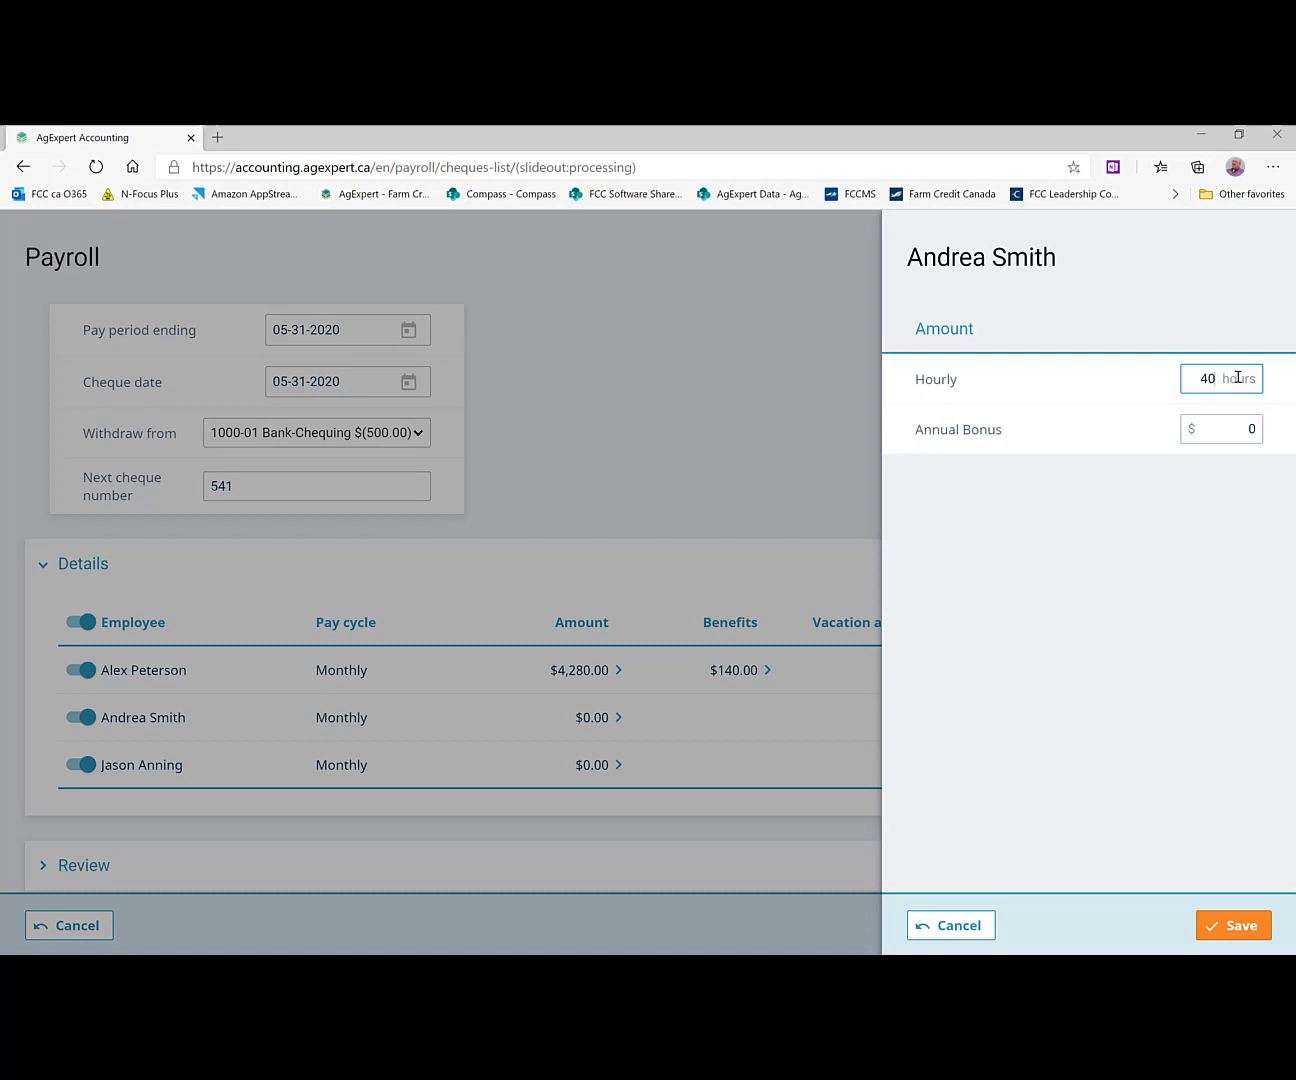
{"action": "left_click", "coordinate": [1234, 926]}
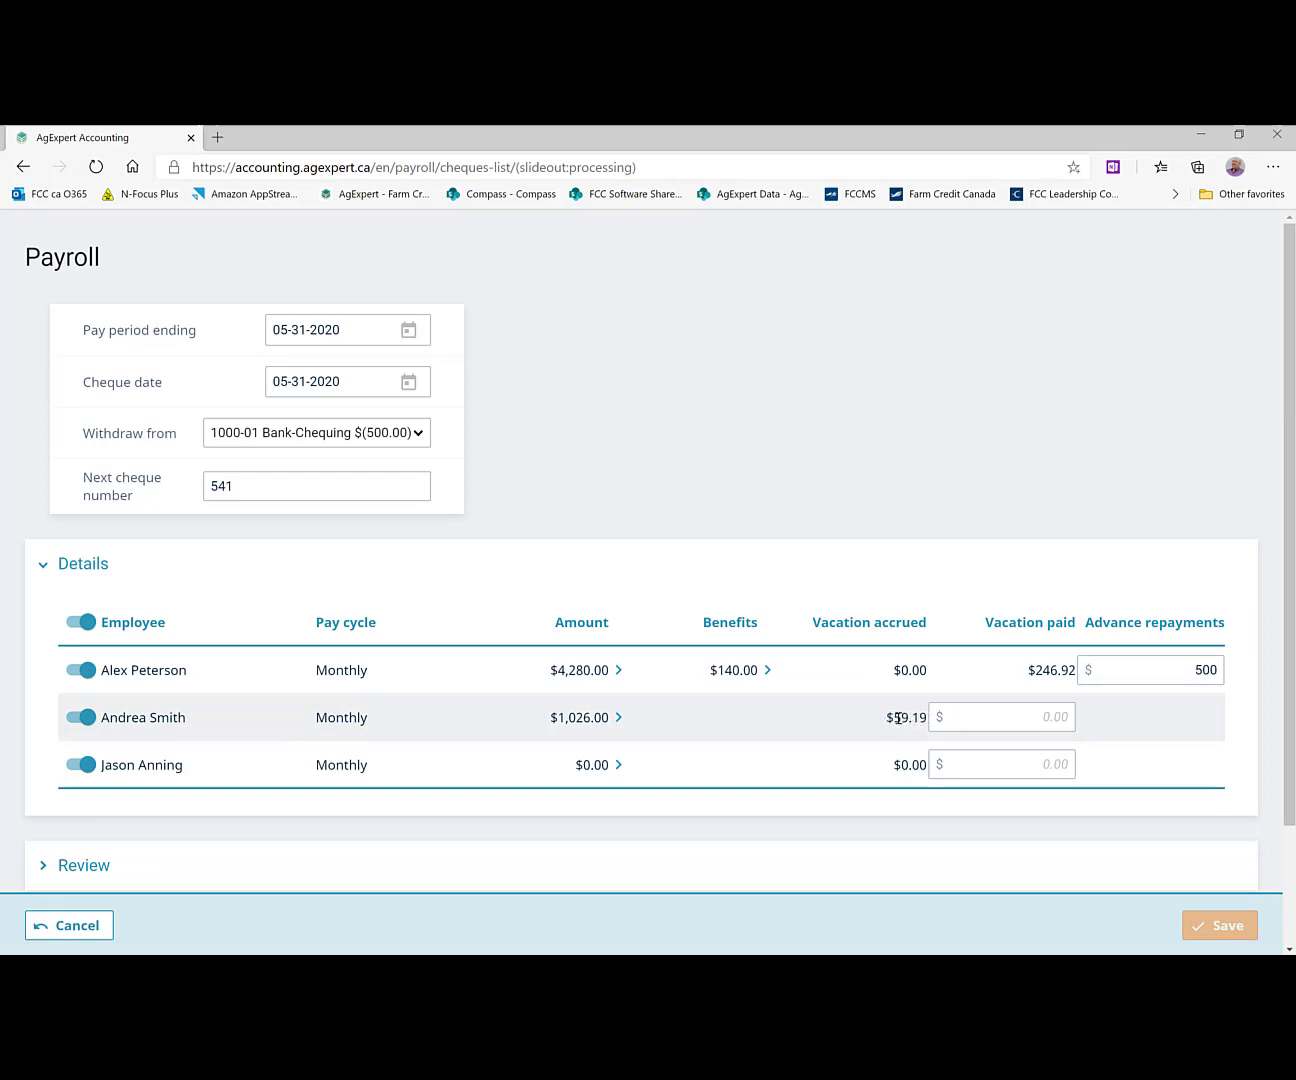
{"action": "triple_click", "coordinate": [887, 714]}
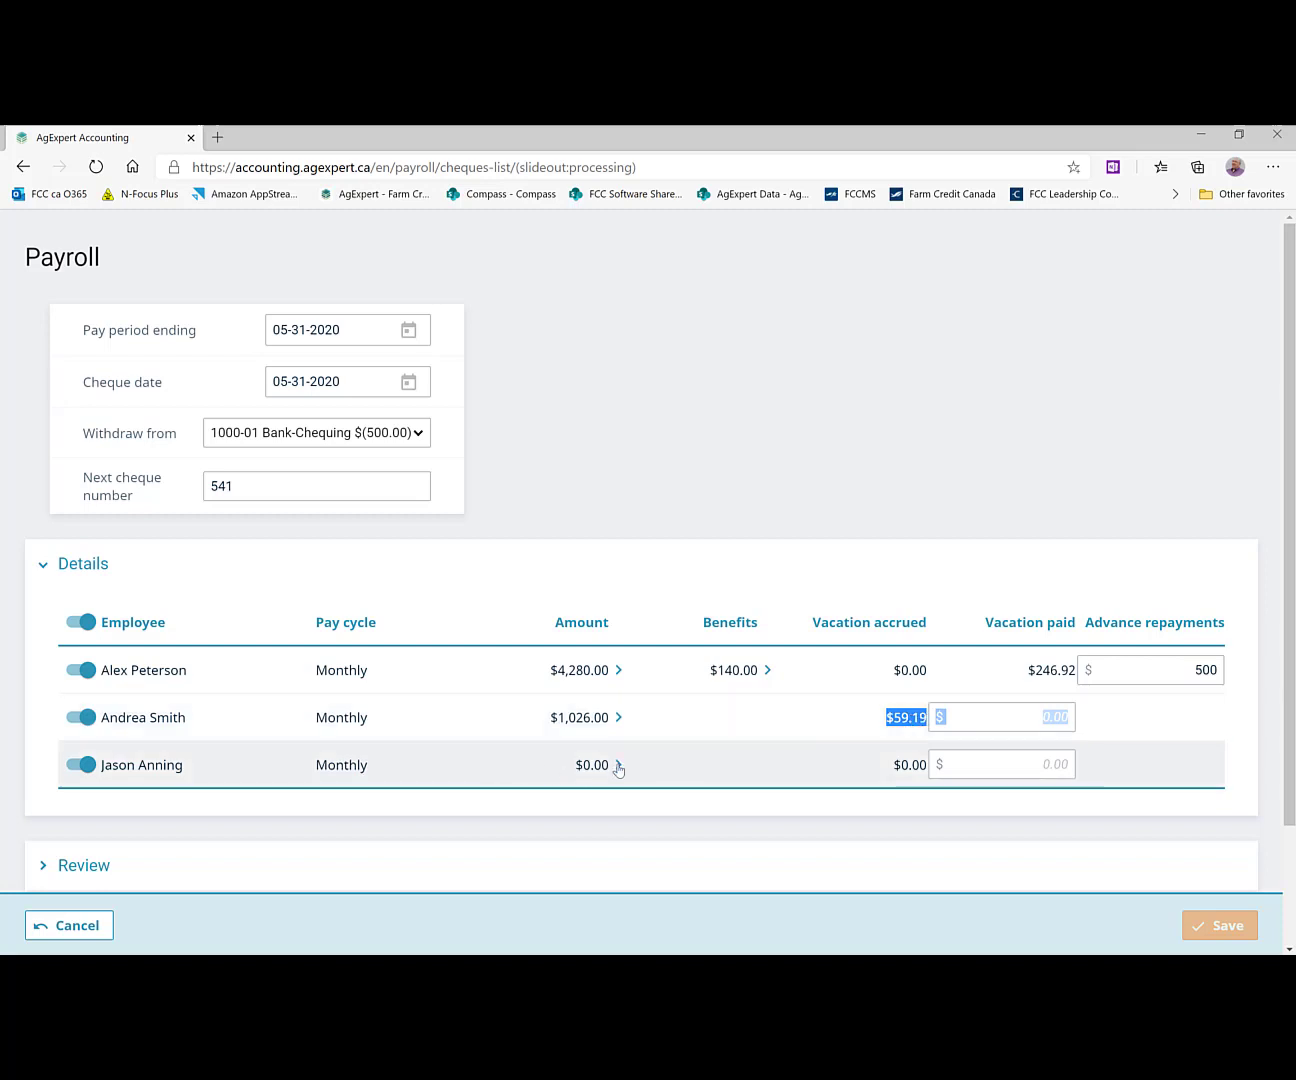
Save the third employee's hourly hours so their amount shows $1,880.00
{"action": "left_click", "coordinate": [617, 767]}
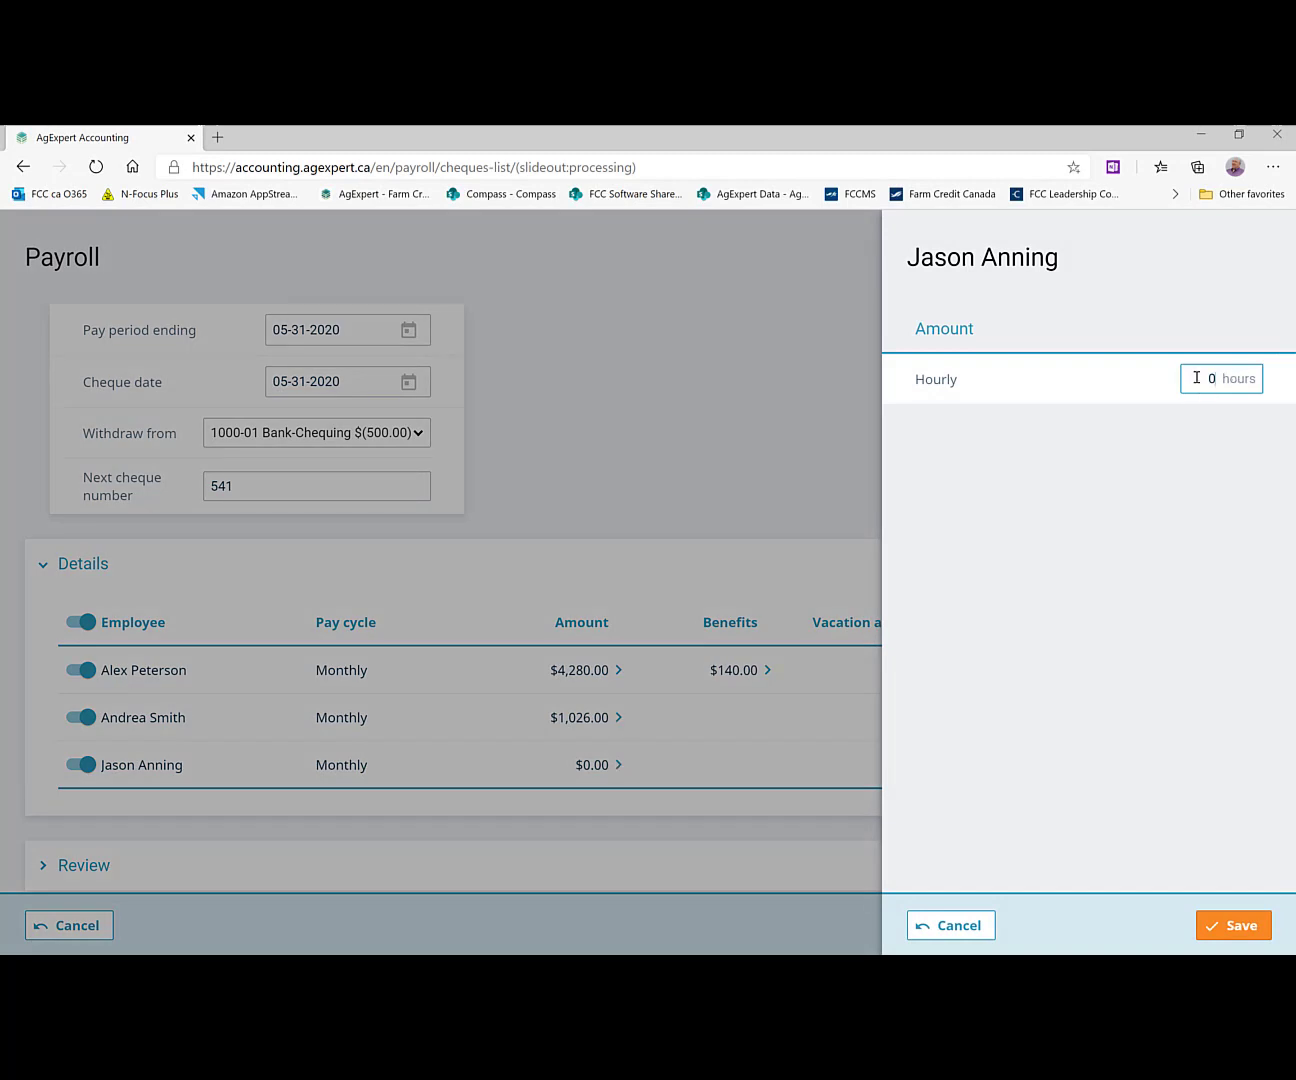
{"action": "double_click", "coordinate": [1211, 378]}
{"action": "left_click", "coordinate": [1210, 929]}
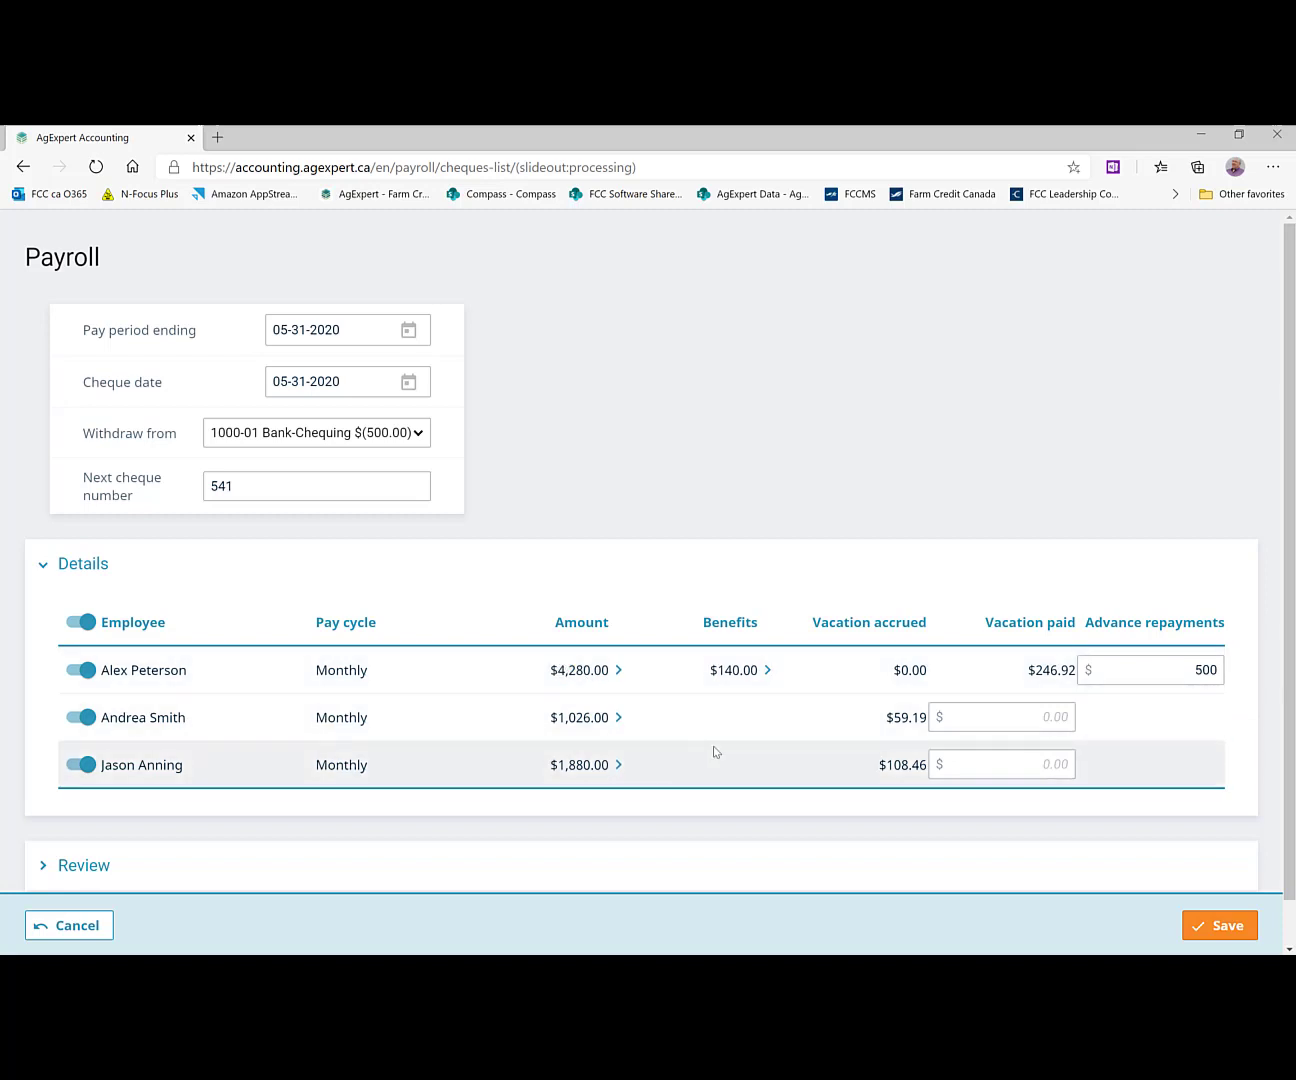
Expand the Review table showing net pay of $2,844.49, $871.24 and $1,612.84
{"action": "scroll", "coordinate": [723, 732], "scroll_direction": "down", "scroll_amount": 1}
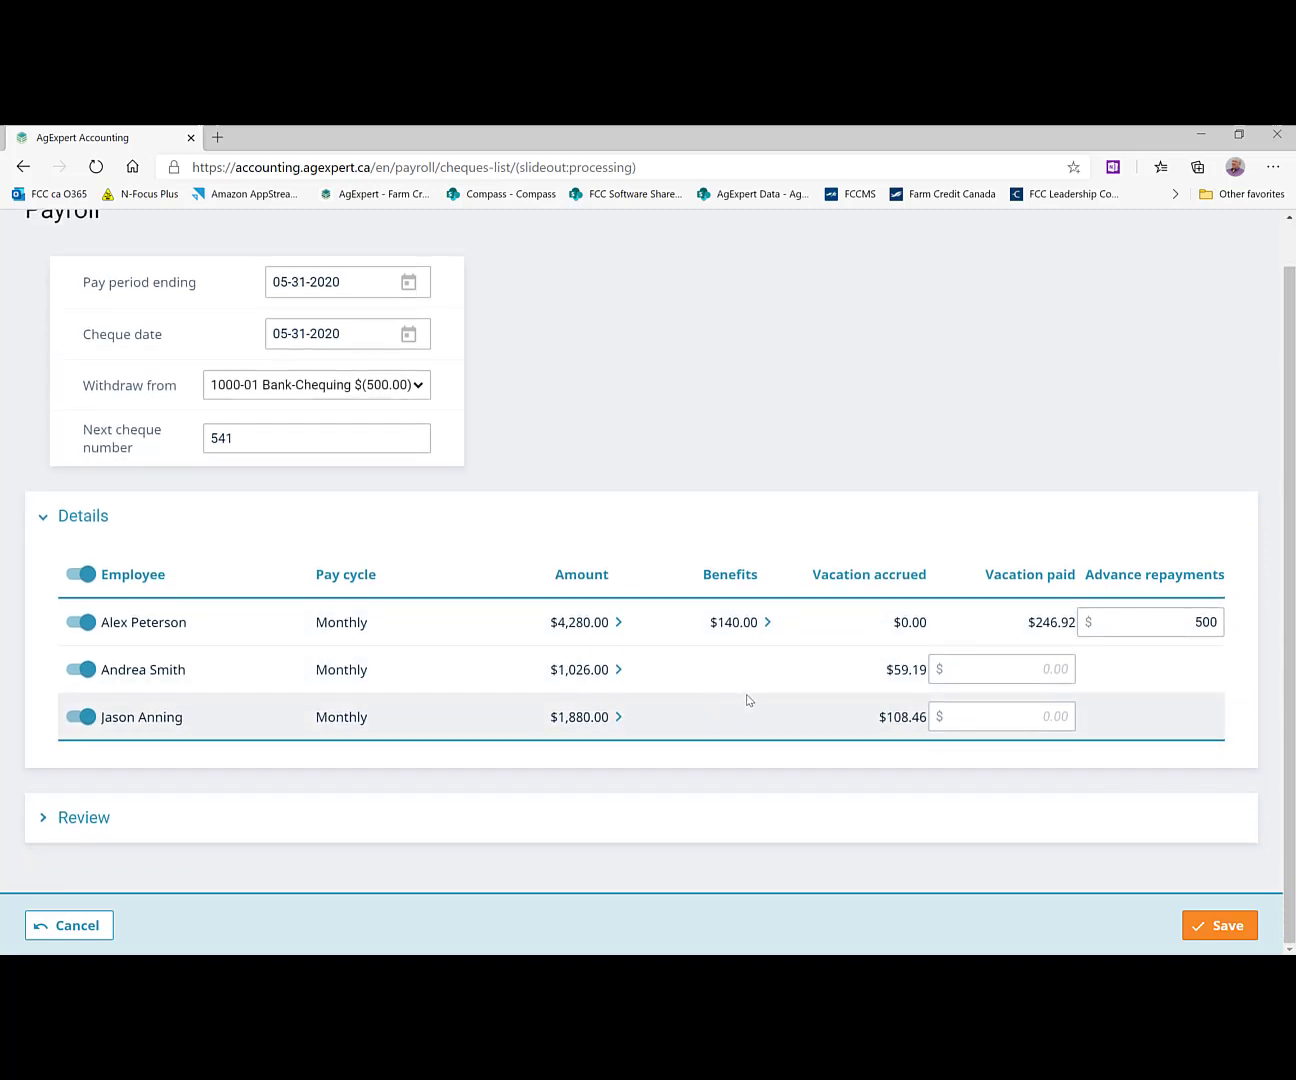
{"action": "left_click", "coordinate": [41, 822]}
{"action": "scroll", "coordinate": [451, 790], "scroll_direction": "down", "scroll_amount": 5}
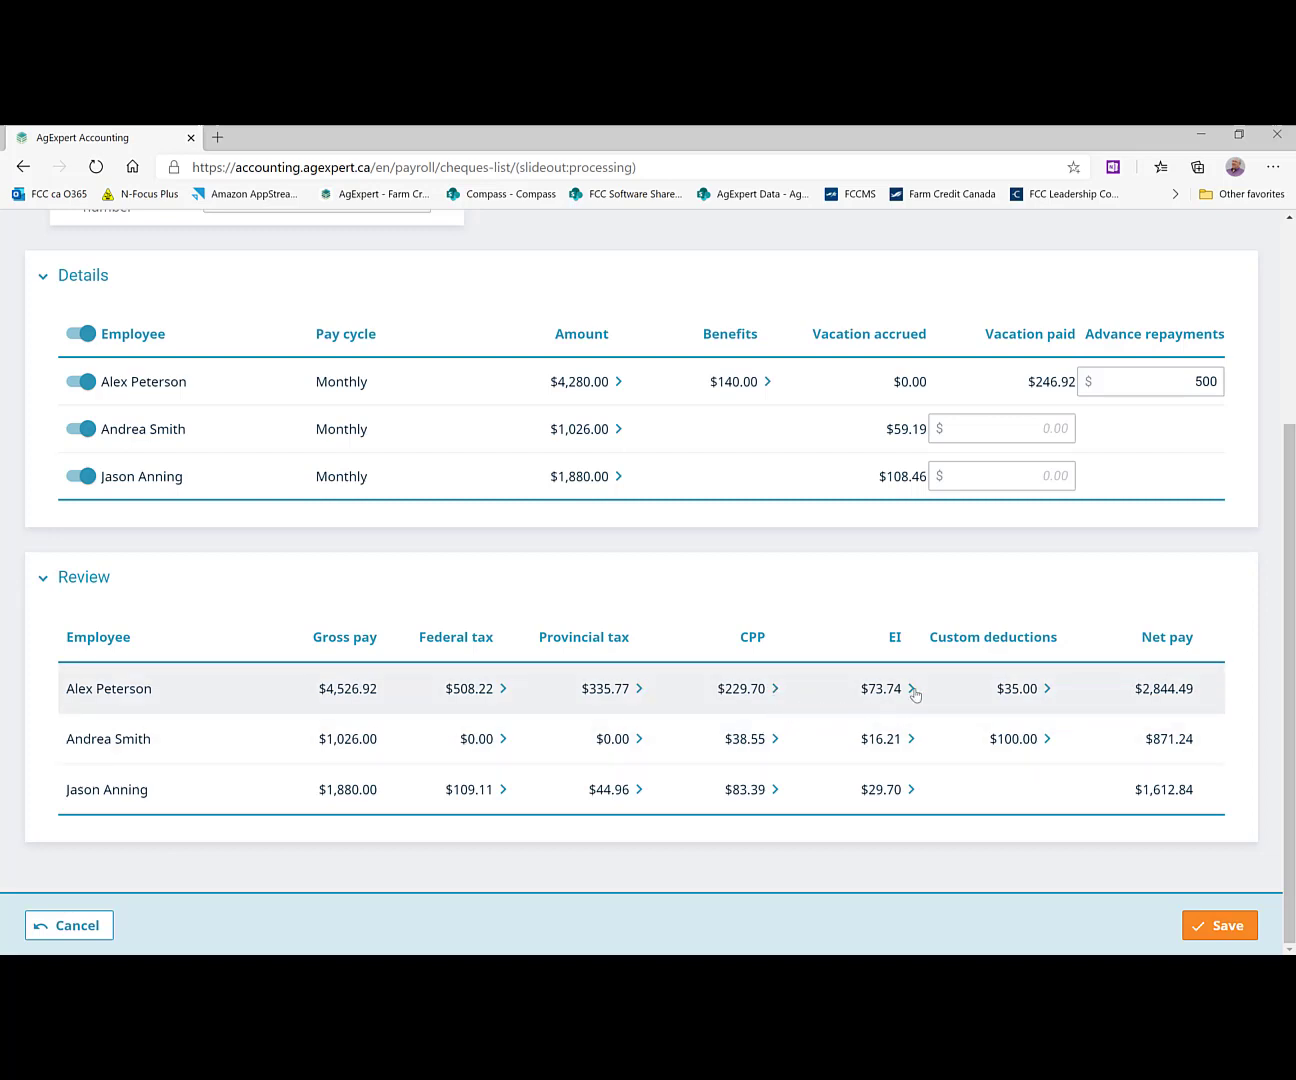
Check the first employee's deductions breakdown and save it
{"action": "left_click", "coordinate": [1047, 690]}
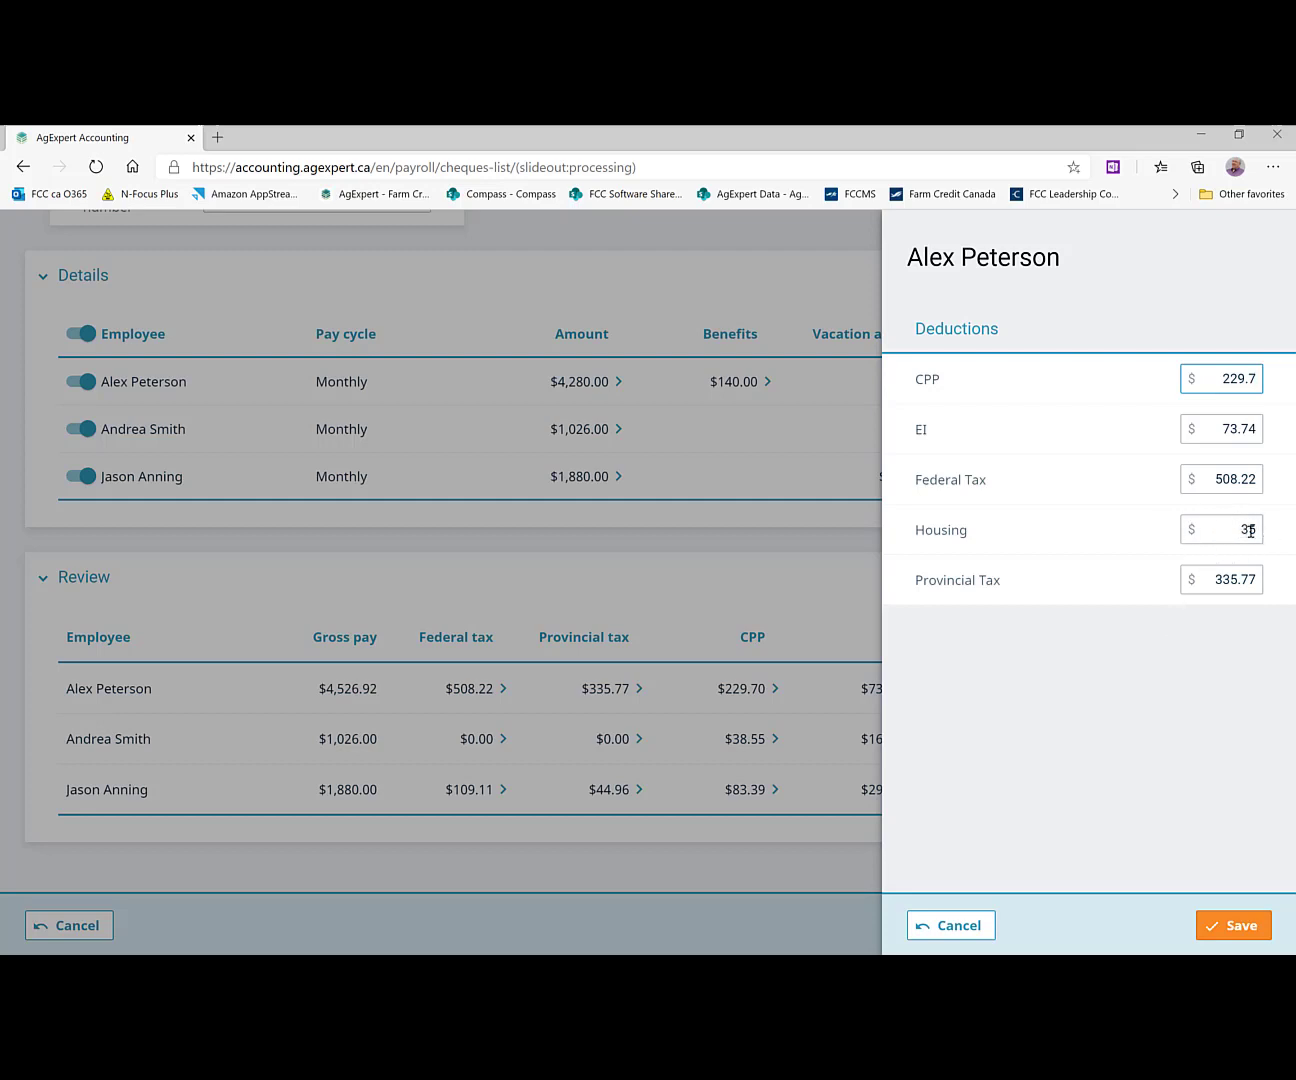
{"action": "left_click", "coordinate": [1215, 928]}
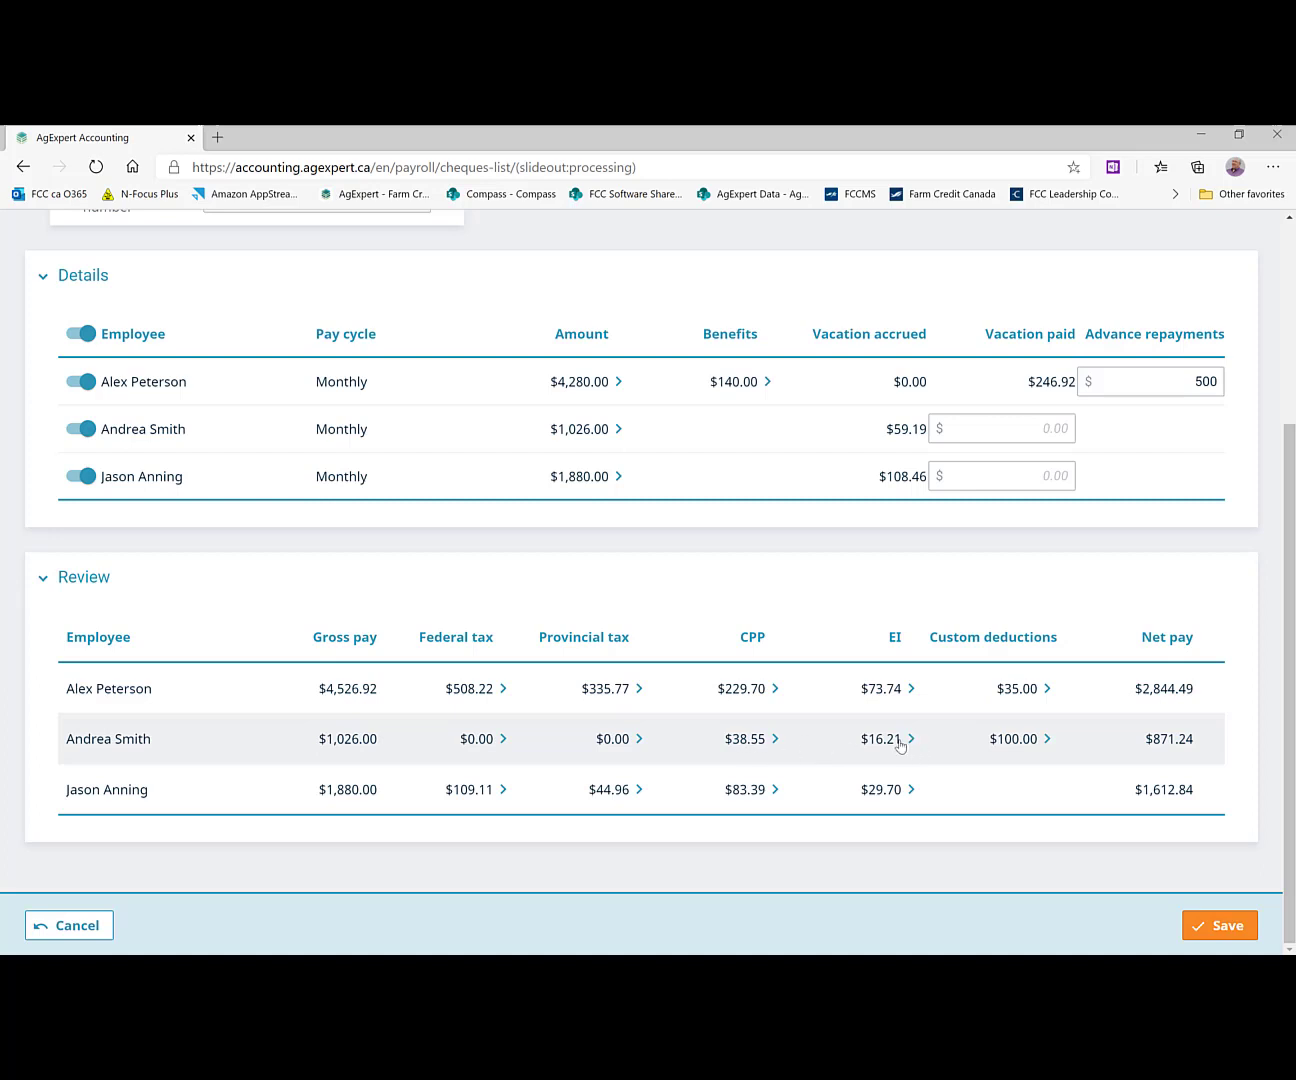
{"action": "left_click", "coordinate": [1047, 742]}
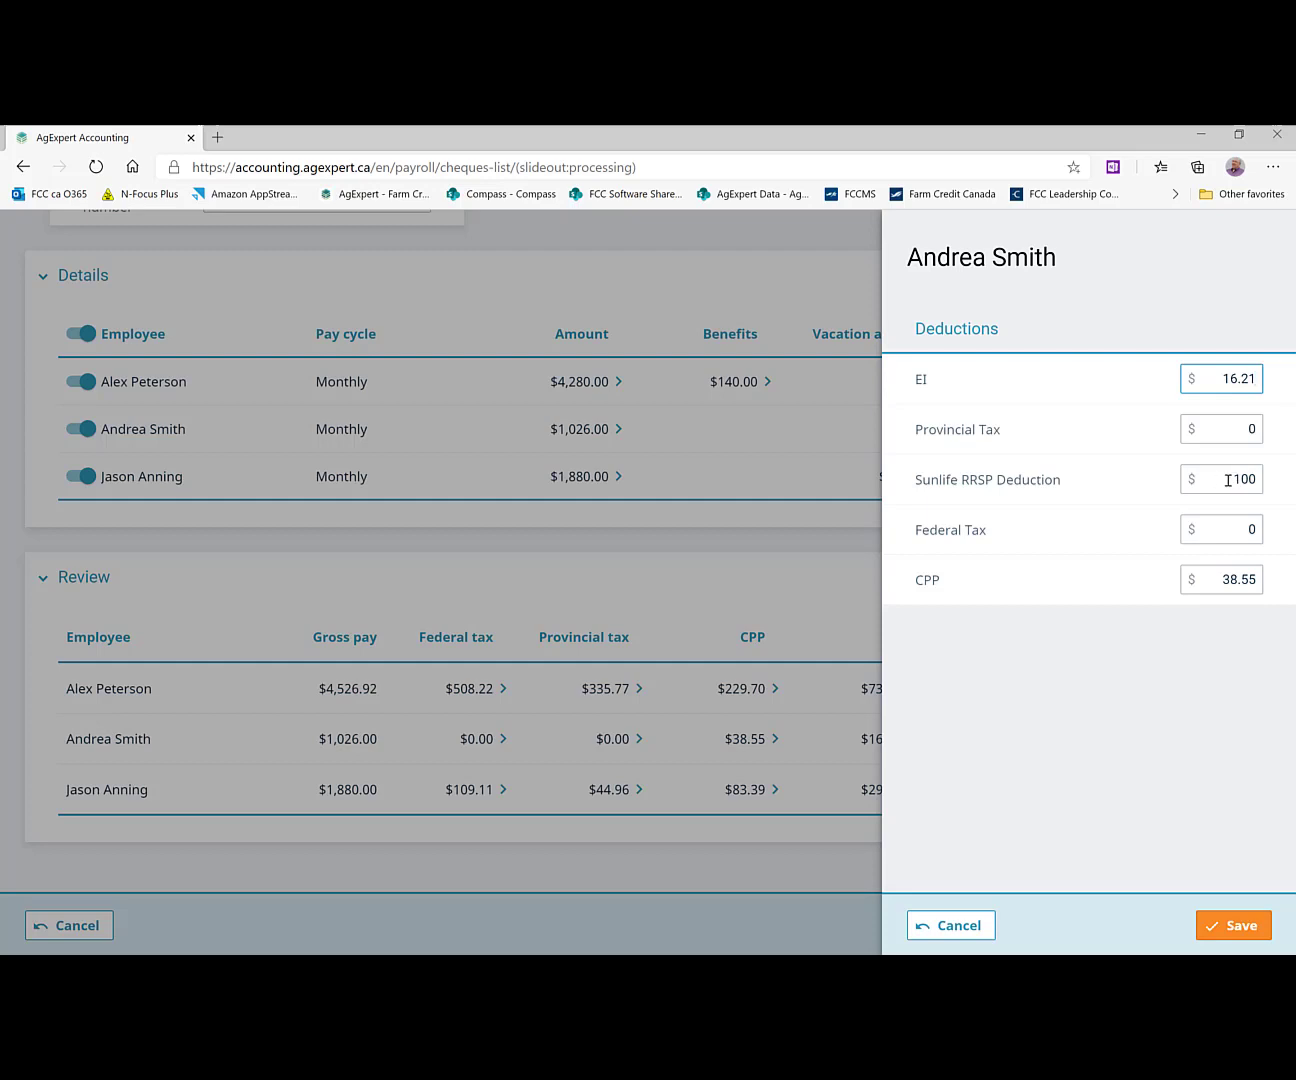
{"action": "left_click", "coordinate": [1231, 926]}
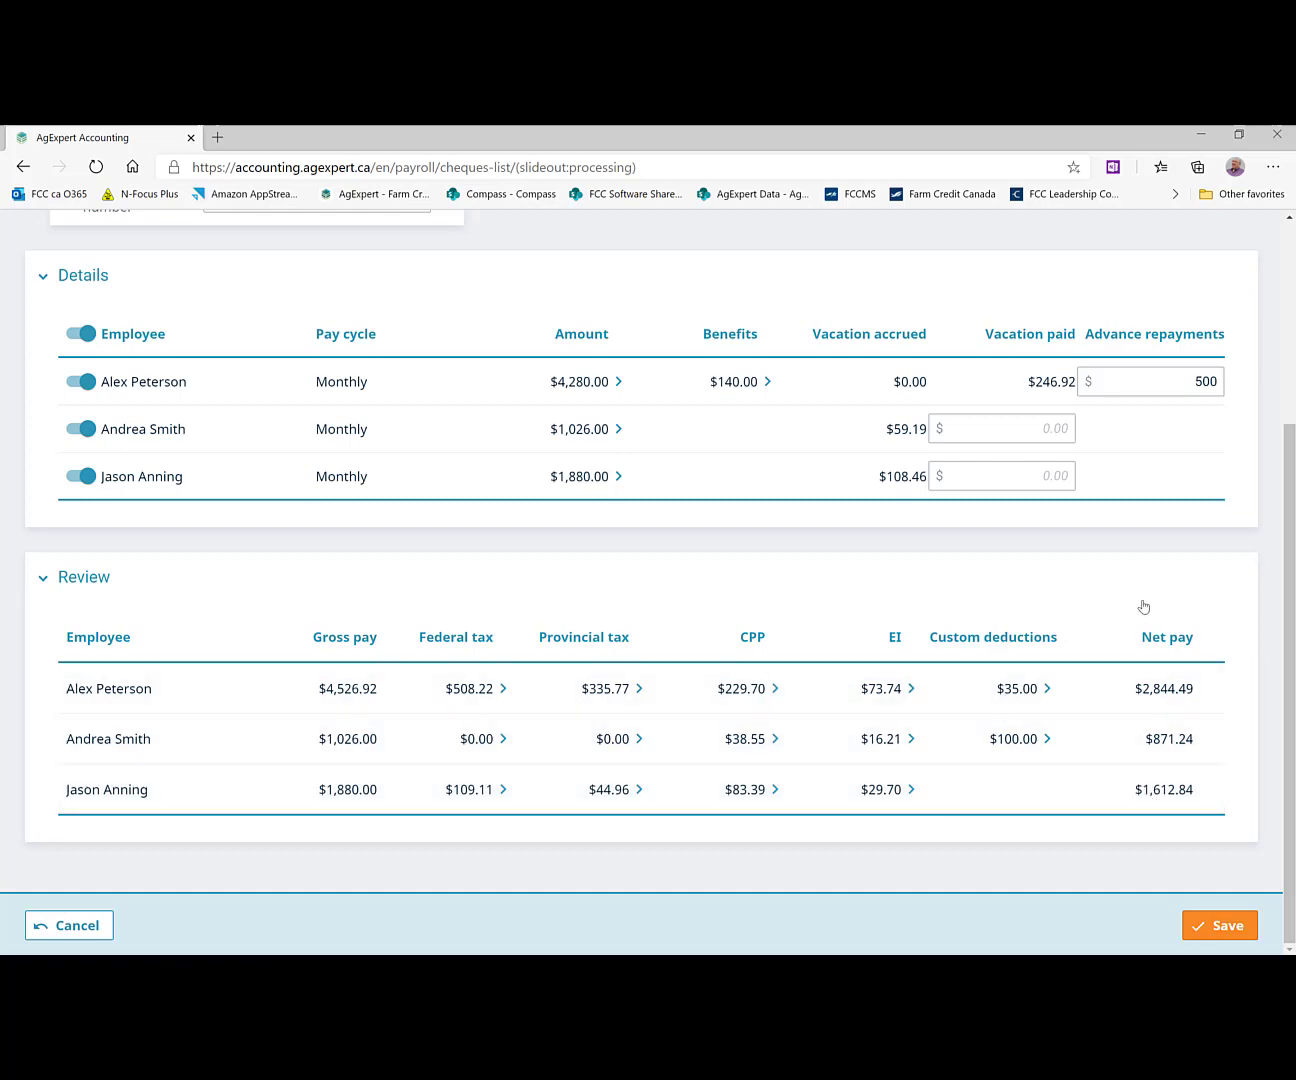
Scroll back to the top of the May 31 payroll form
{"action": "scroll", "coordinate": [1140, 606], "scroll_direction": "up", "scroll_amount": 3}
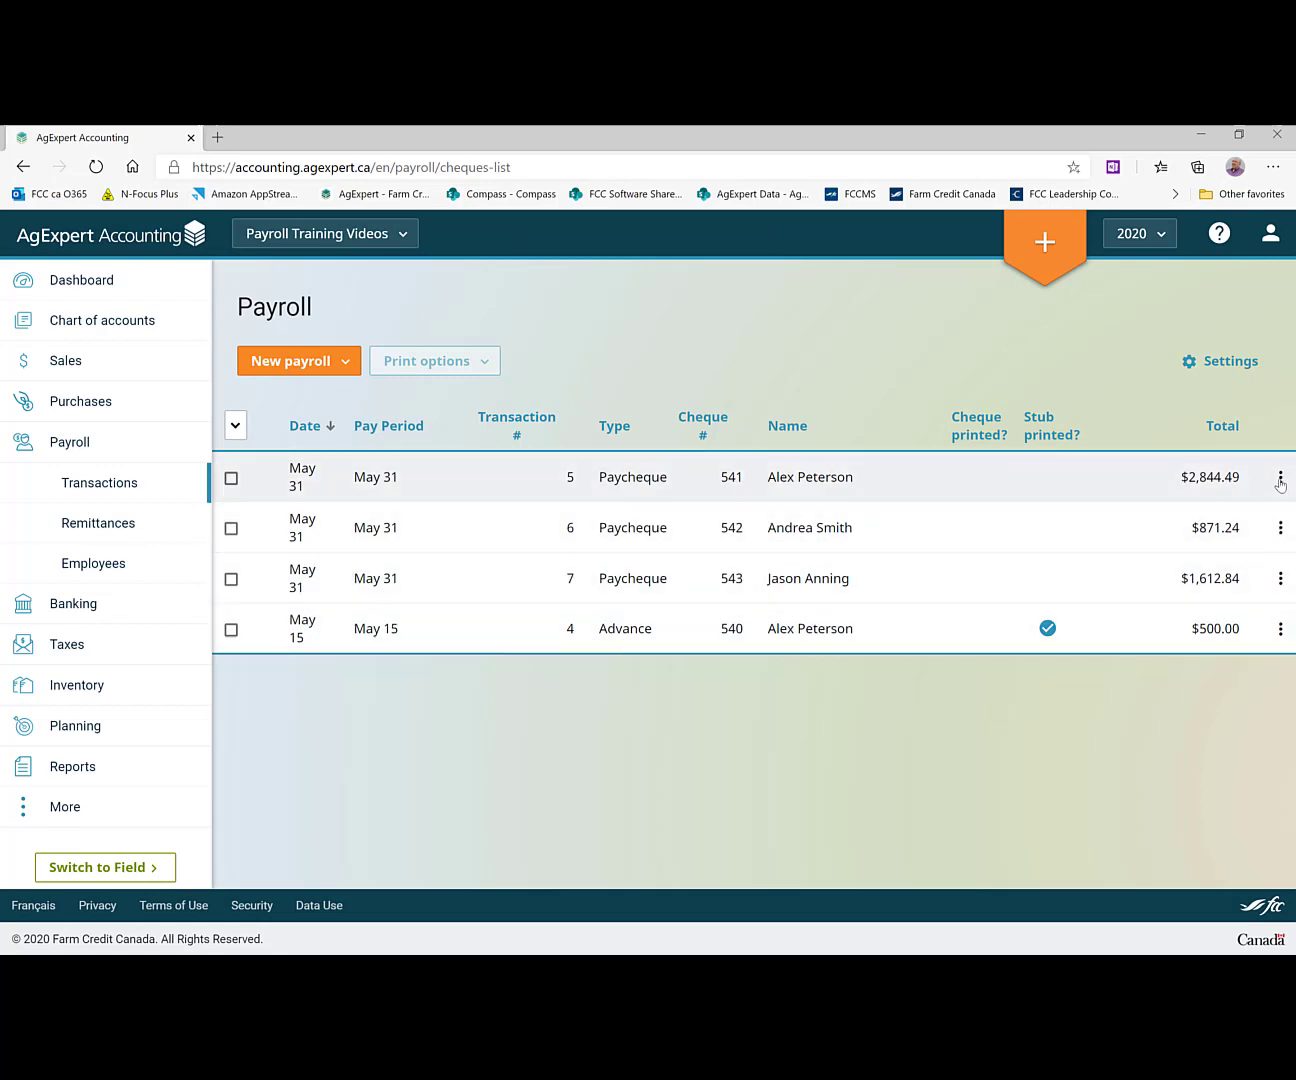
Print the three May 31 paycheques (541, 542, 543) as cheques to batch-cheque.pdf
{"action": "left_click", "coordinate": [230, 479]}
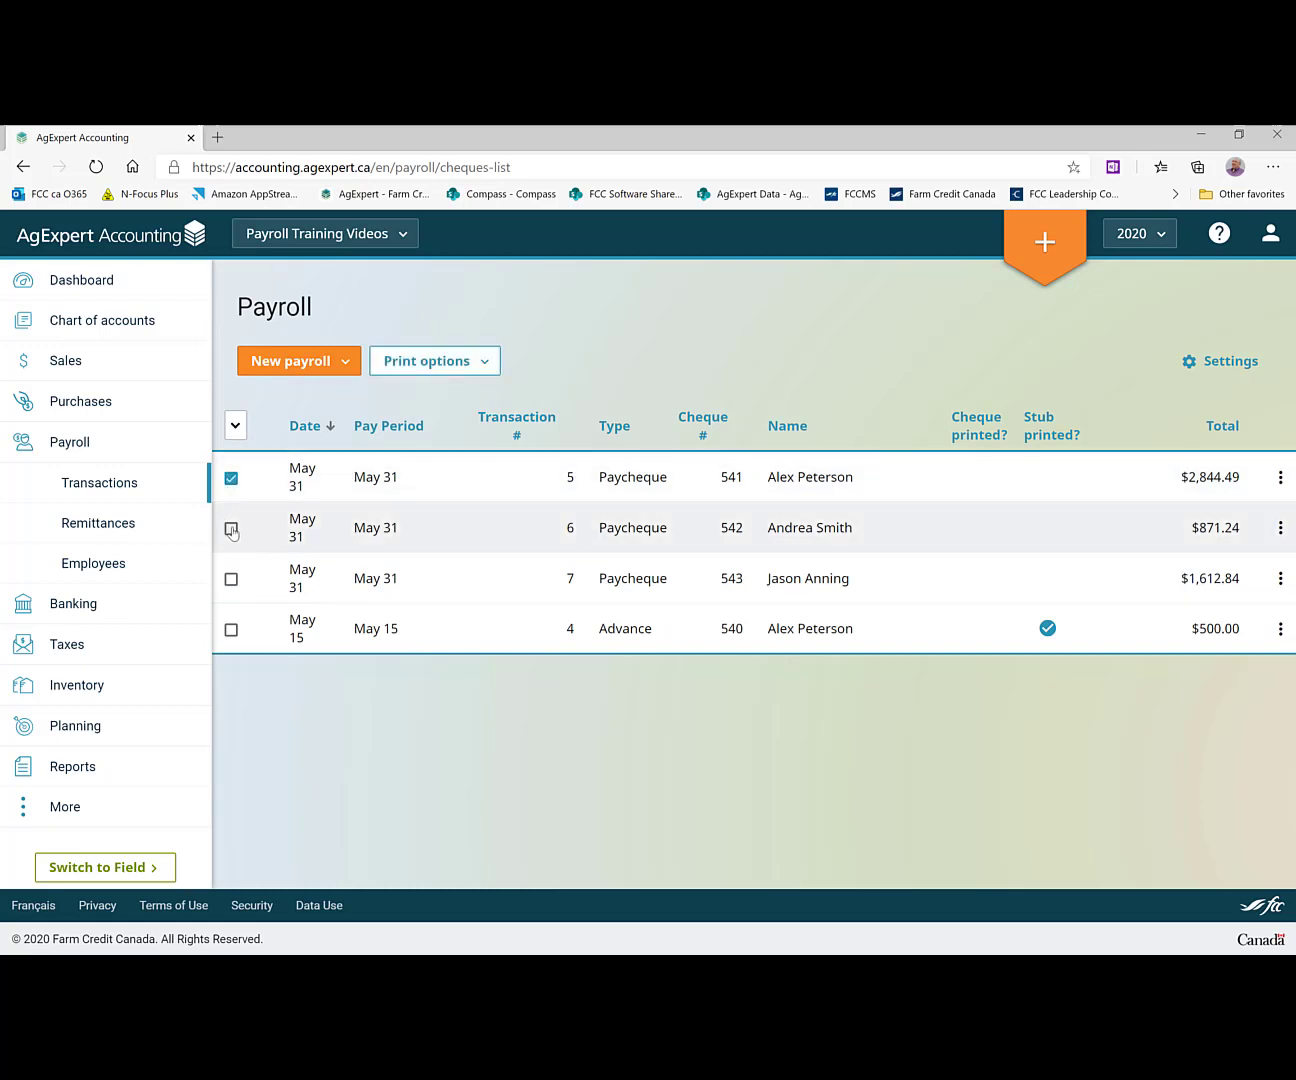
{"action": "left_click", "coordinate": [231, 528]}
{"action": "left_click", "coordinate": [231, 580]}
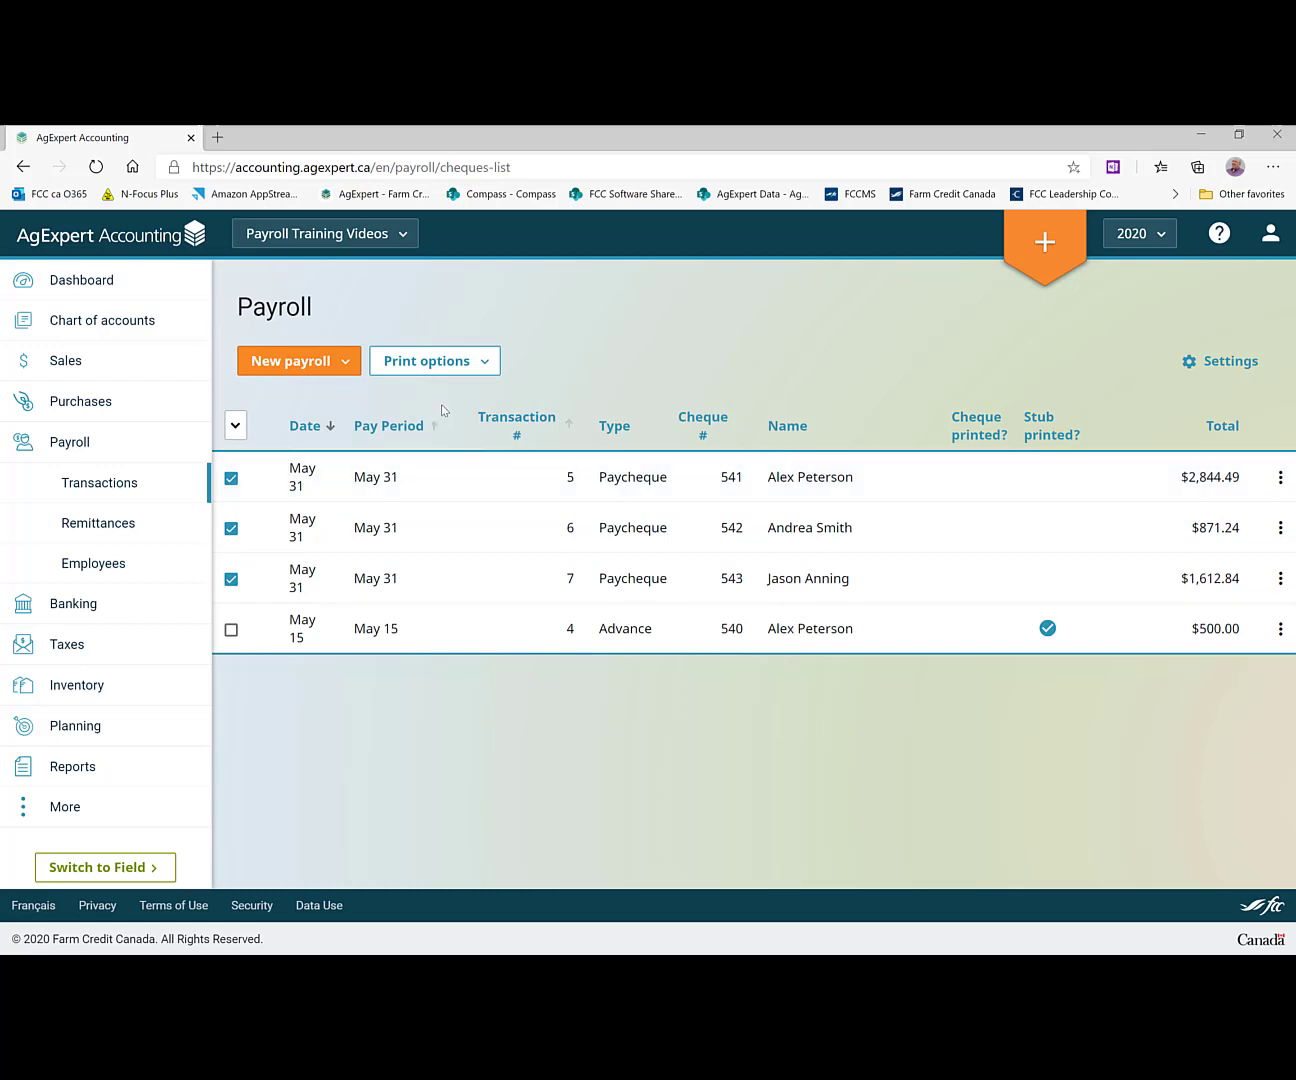
{"action": "left_click", "coordinate": [485, 365]}
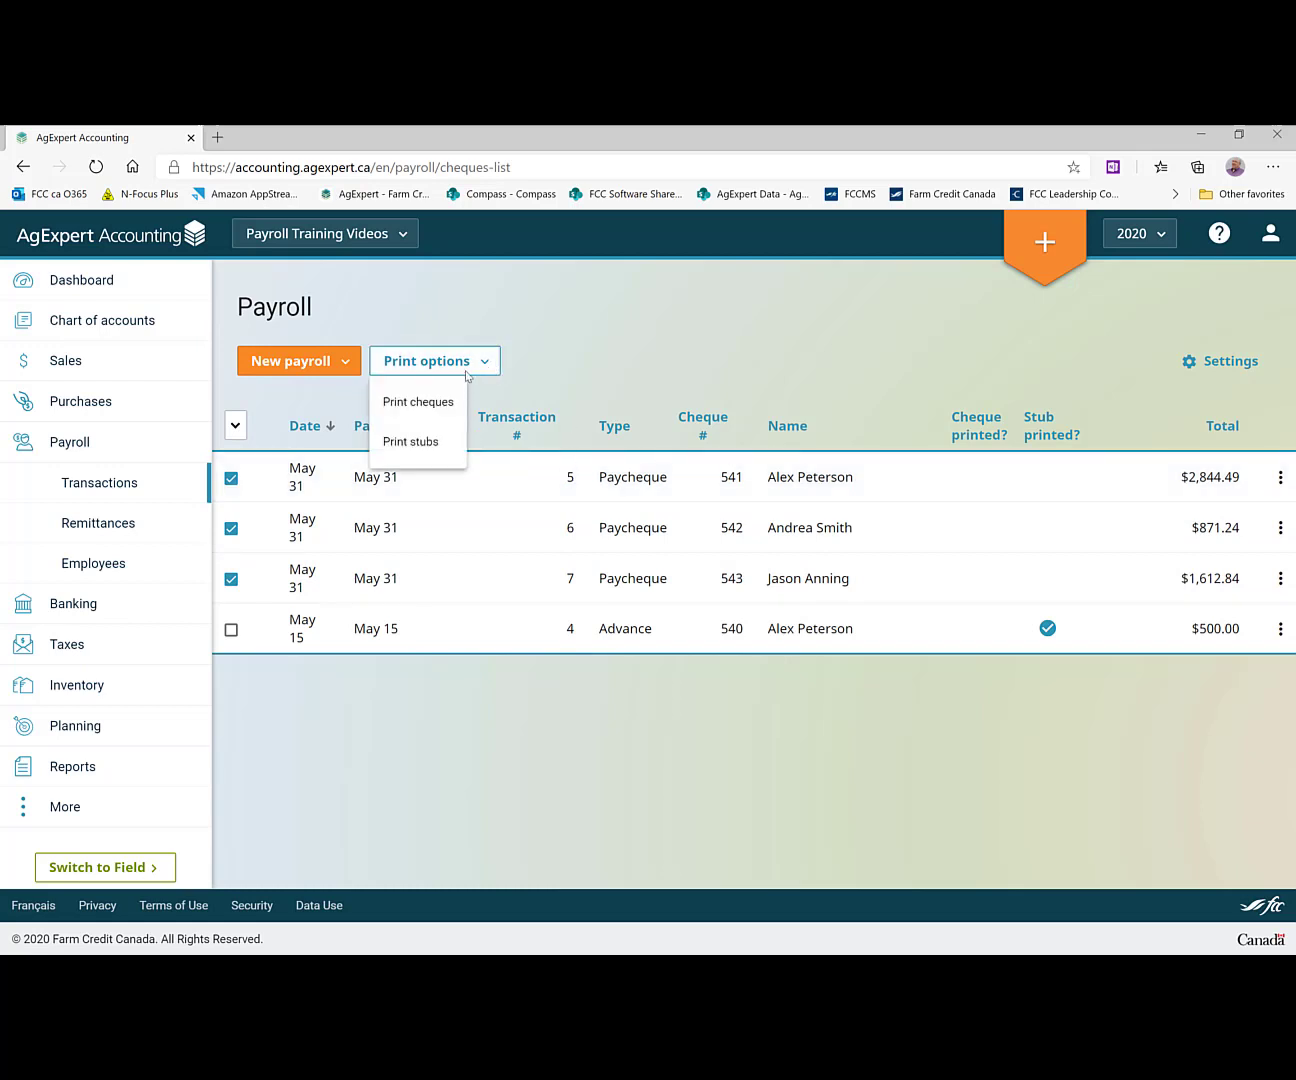
{"action": "left_click", "coordinate": [435, 411]}
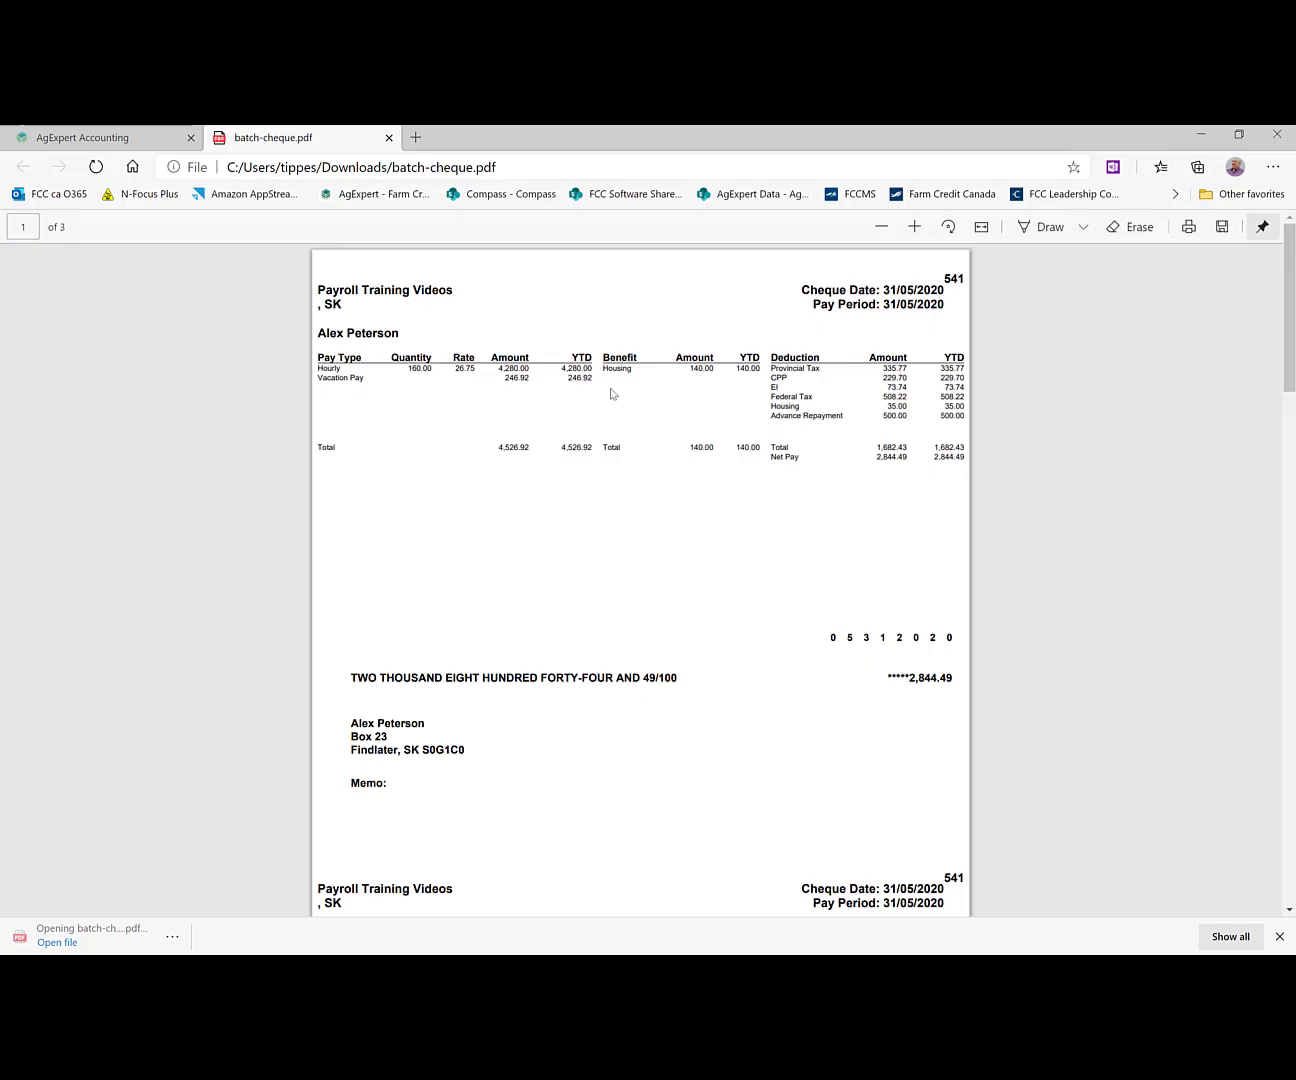
Scroll through pages 1–3 of batch-cheque.pdf to check cheques 541–543 and their stubs
{"action": "scroll", "coordinate": [561, 678], "scroll_direction": "down", "scroll_amount": 3}
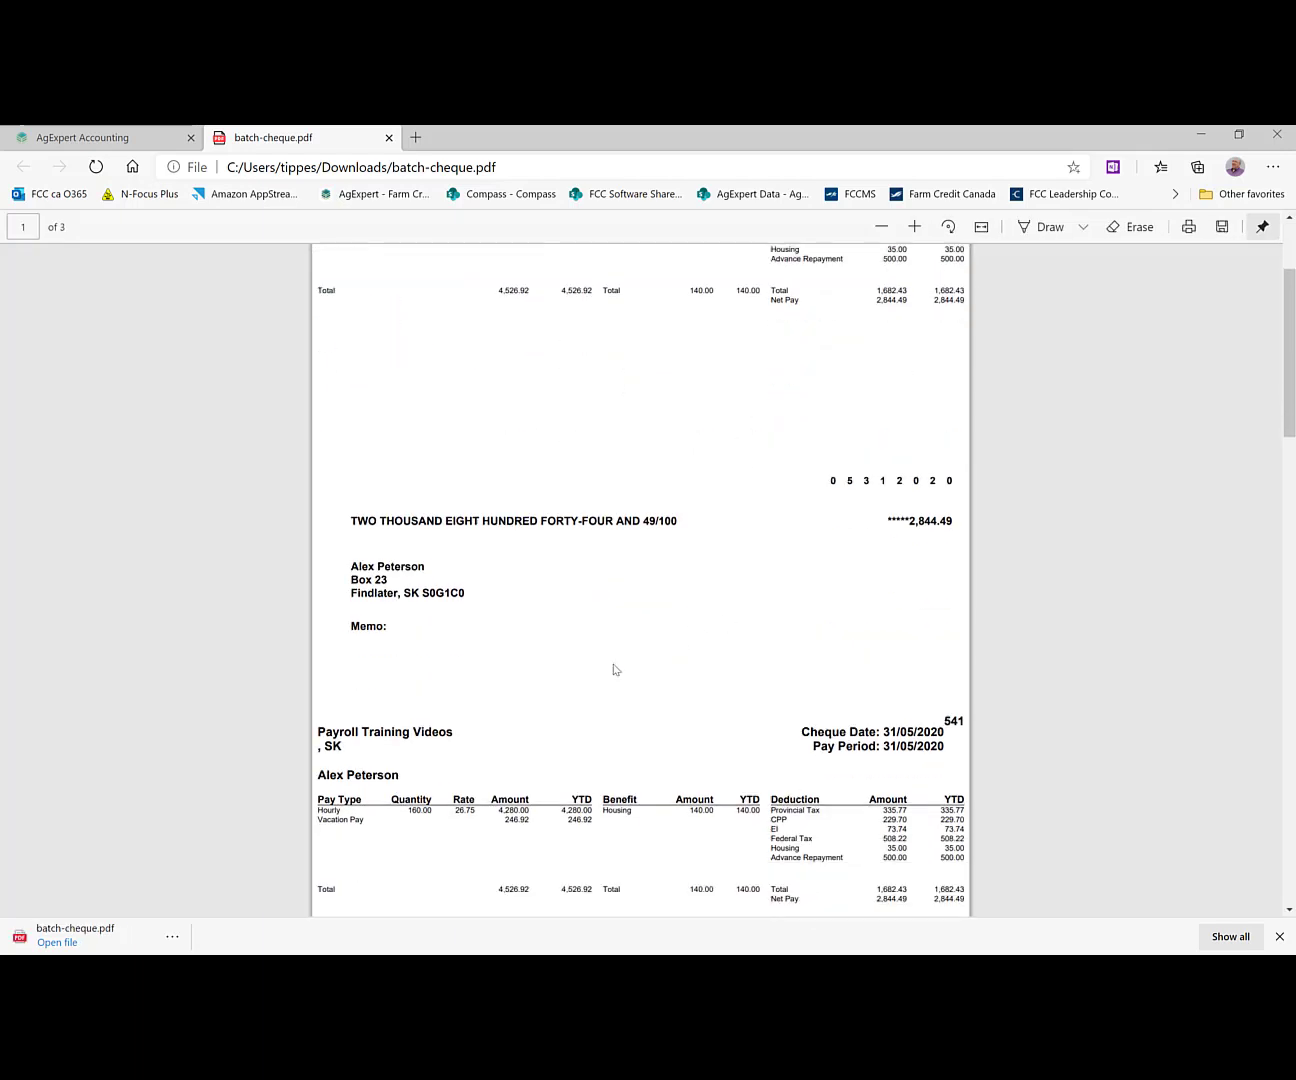
{"action": "scroll", "coordinate": [705, 630], "scroll_direction": "down", "scroll_amount": 3}
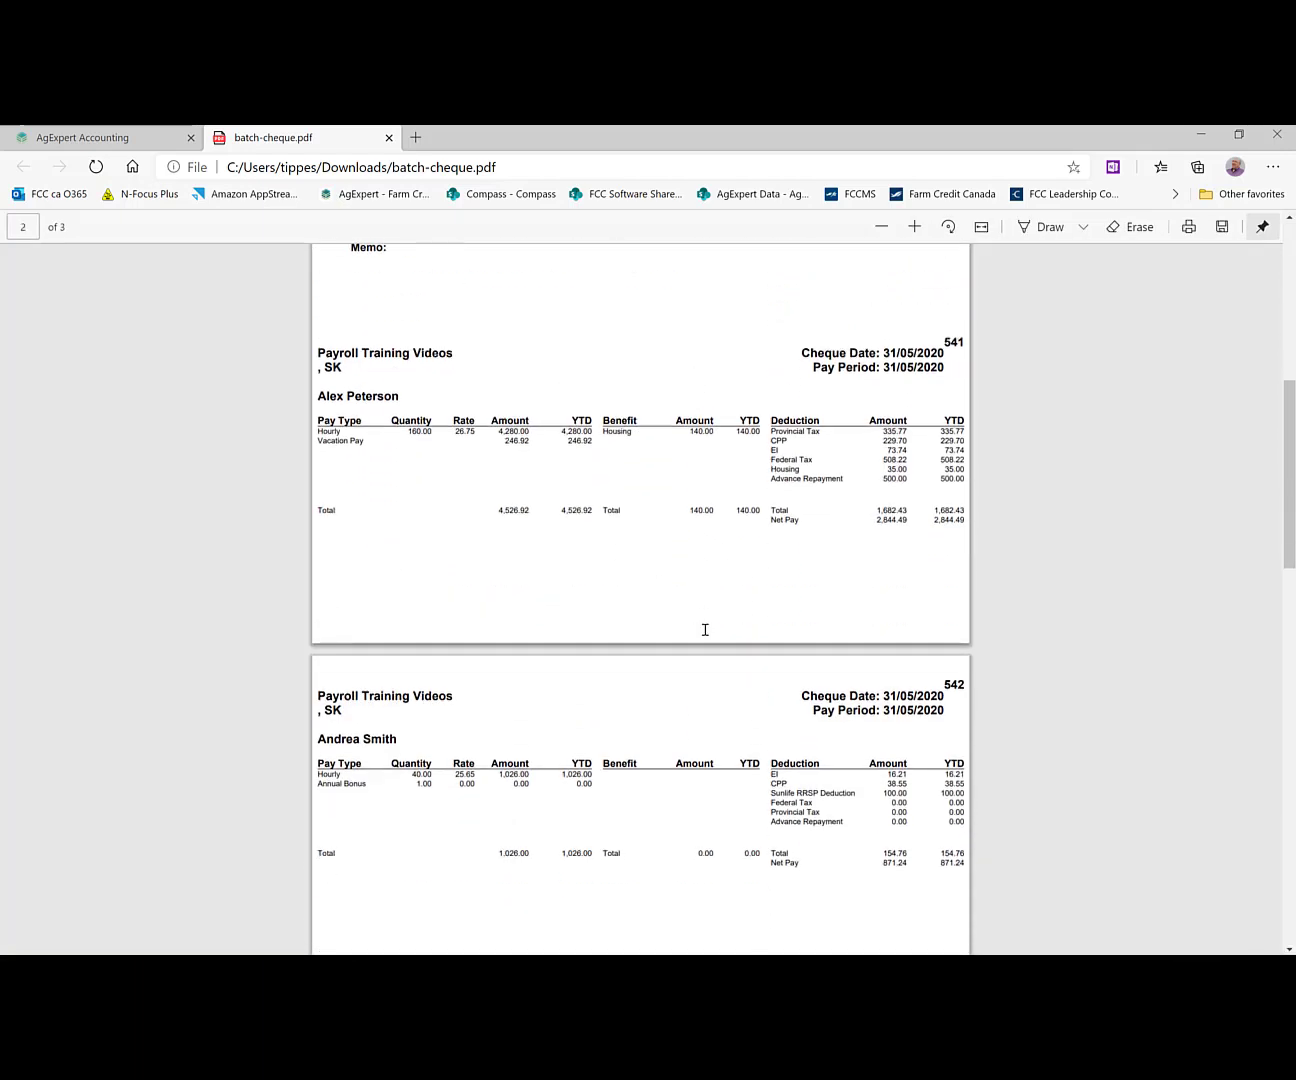
{"action": "scroll", "coordinate": [687, 593], "scroll_direction": "down", "scroll_amount": 3}
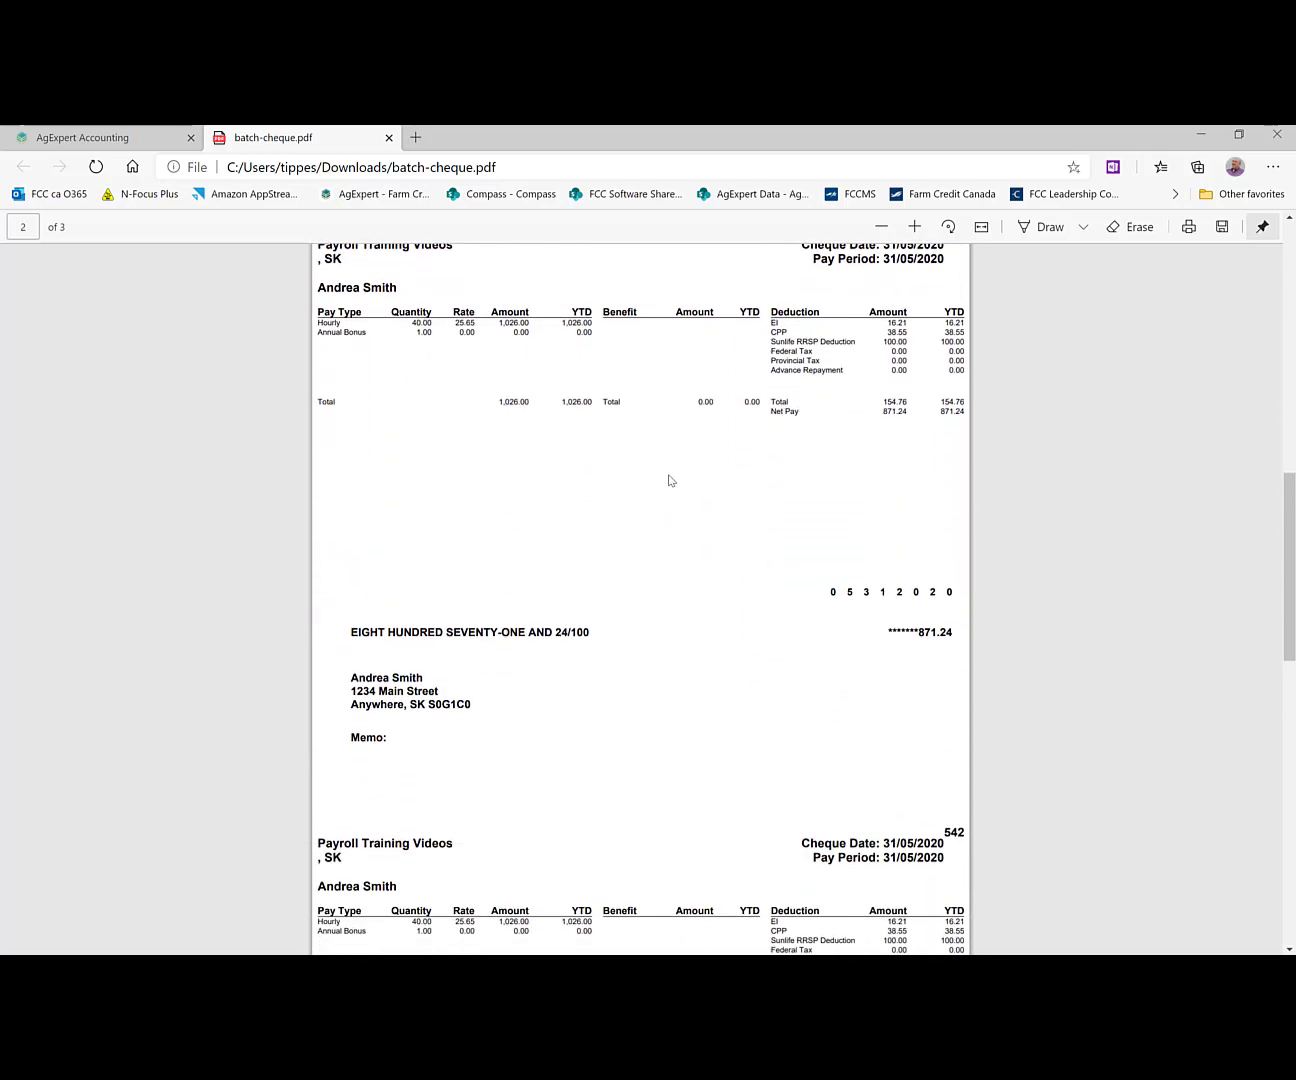
{"action": "scroll", "coordinate": [731, 585], "scroll_direction": "down", "scroll_amount": 3}
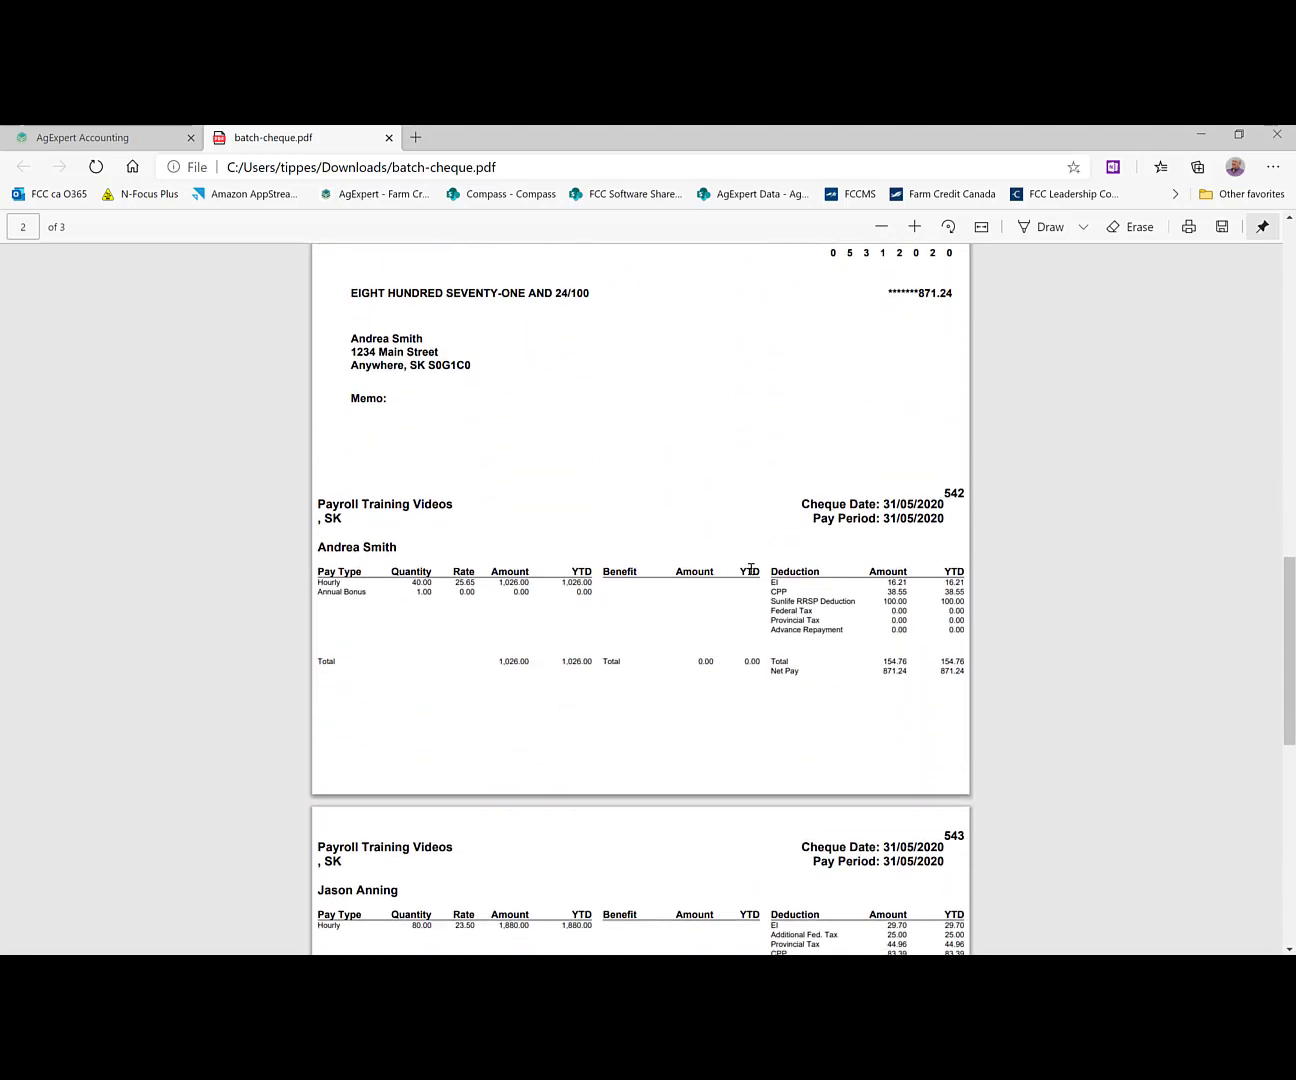
{"action": "scroll", "coordinate": [749, 570], "scroll_direction": "down", "scroll_amount": 3}
{"action": "scroll", "coordinate": [752, 631], "scroll_direction": "down", "scroll_amount": 4}
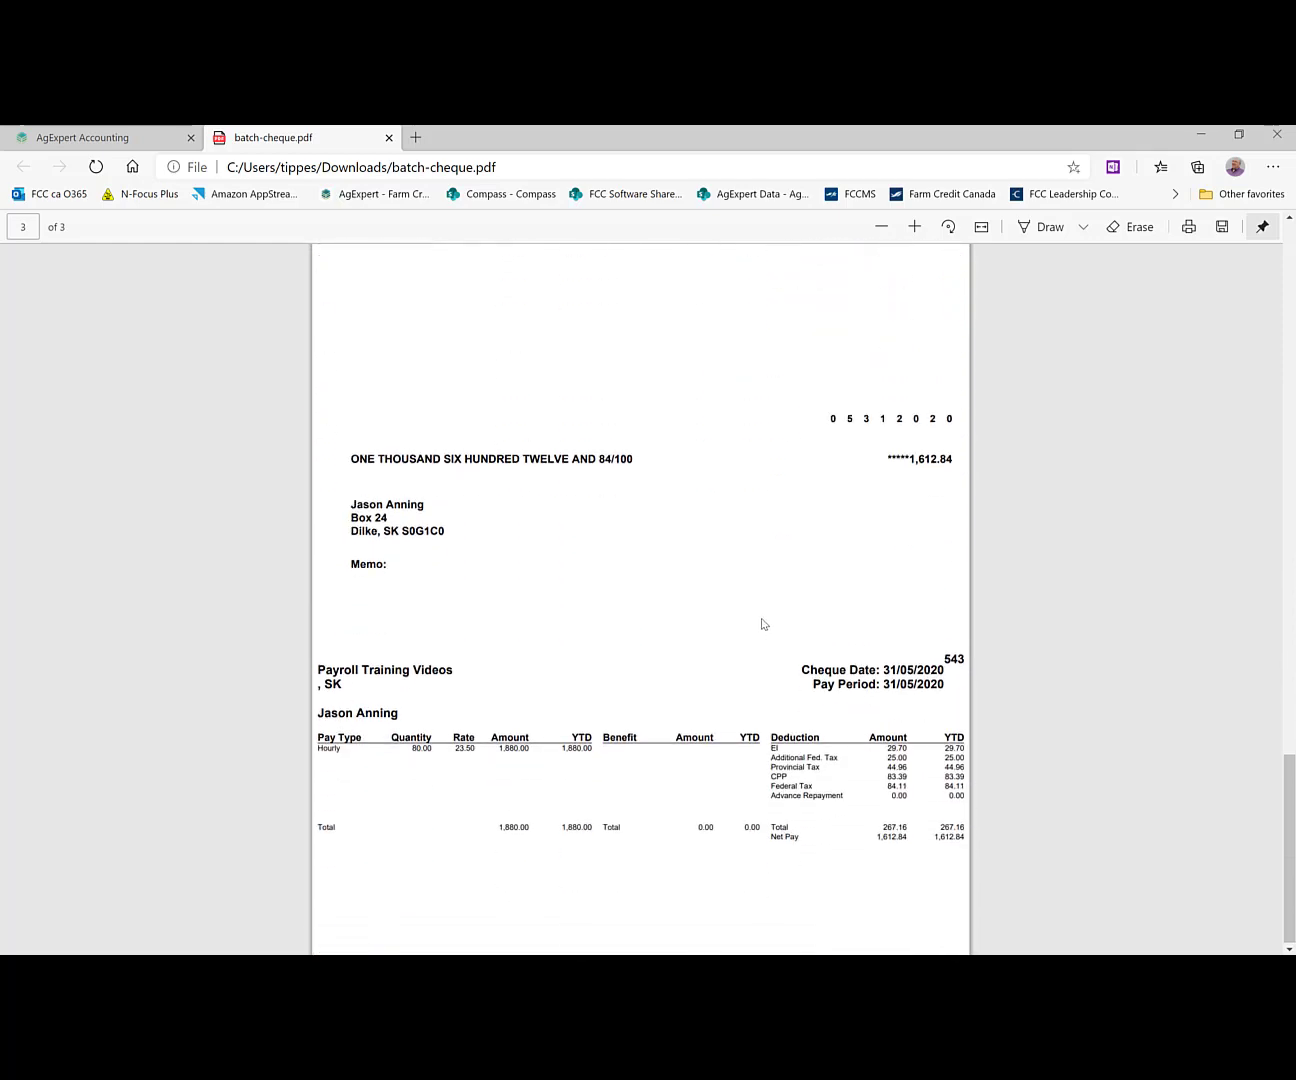
{"action": "scroll", "coordinate": [762, 622], "scroll_direction": "up", "scroll_amount": 4}
{"action": "scroll", "coordinate": [763, 623], "scroll_direction": "up", "scroll_amount": 3}
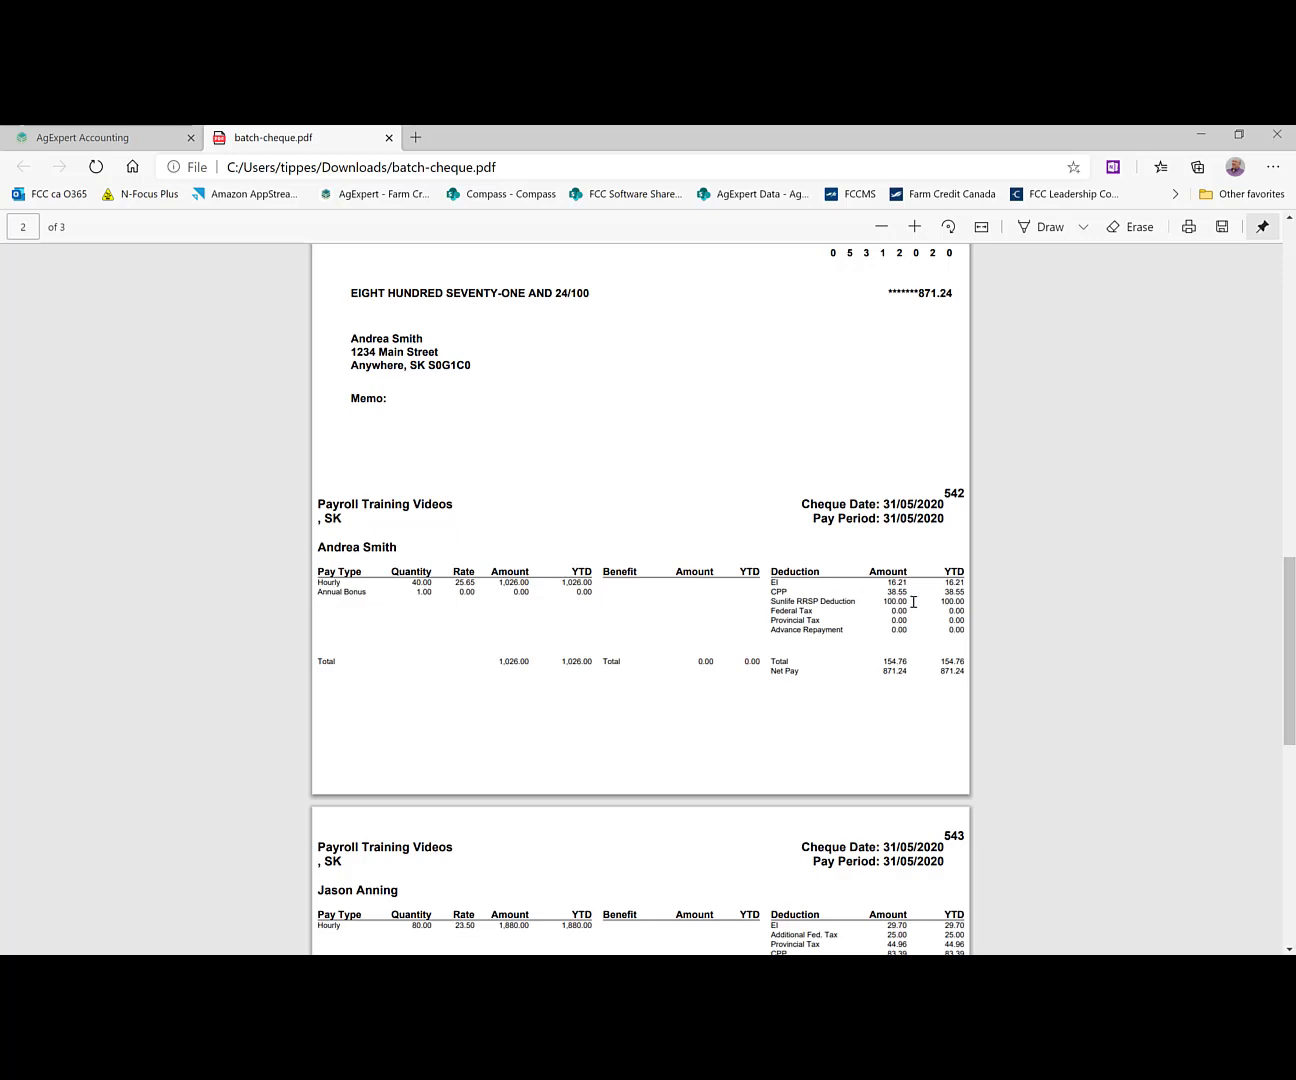
{"action": "scroll", "coordinate": [855, 666], "scroll_direction": "up", "scroll_amount": 7}
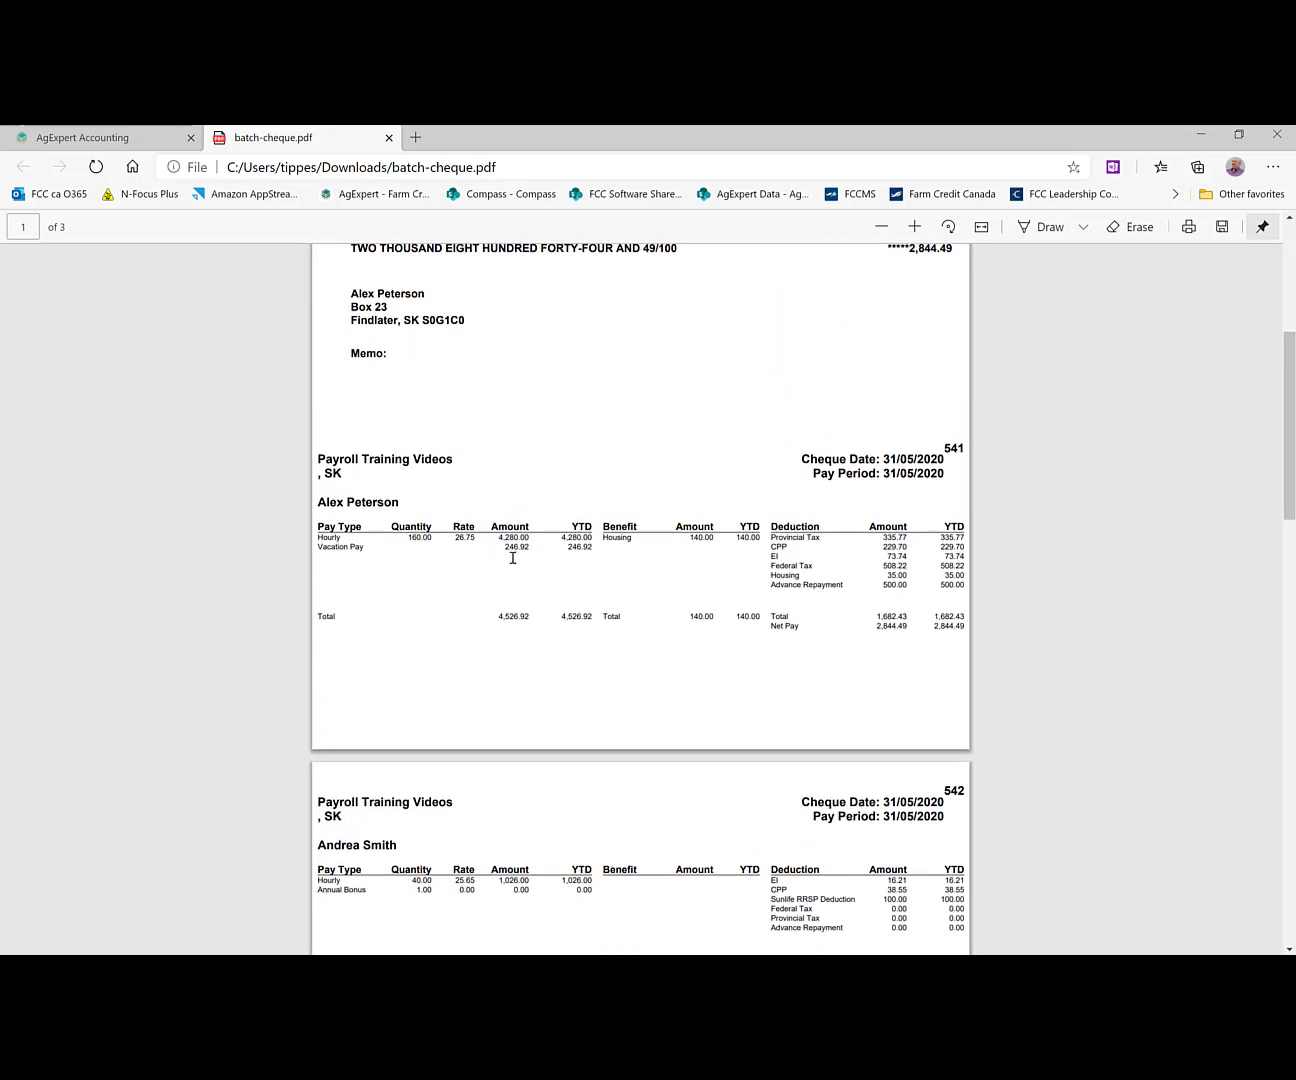
{"action": "scroll", "coordinate": [543, 584], "scroll_direction": "up", "scroll_amount": 2}
{"action": "scroll", "coordinate": [560, 594], "scroll_direction": "down", "scroll_amount": 2}
{"action": "scroll", "coordinate": [560, 594], "scroll_direction": "up", "scroll_amount": 1}
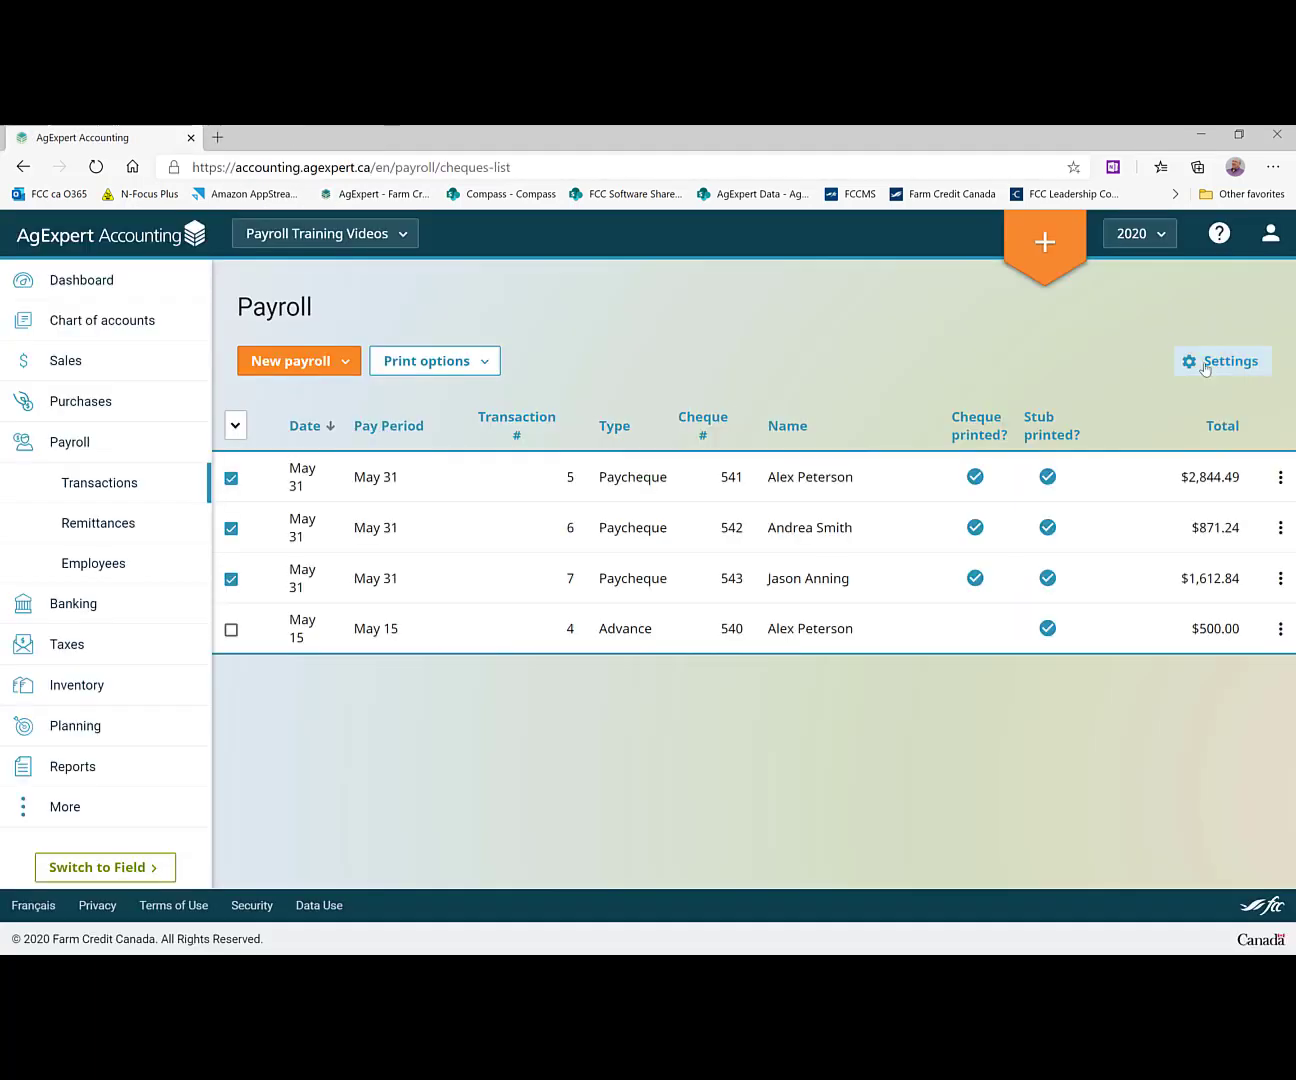
Keep MMDDYYYY cheque dates and DD/MM/YYYY stub dates in cheque print settings and save
{"action": "left_click", "coordinate": [1189, 365]}
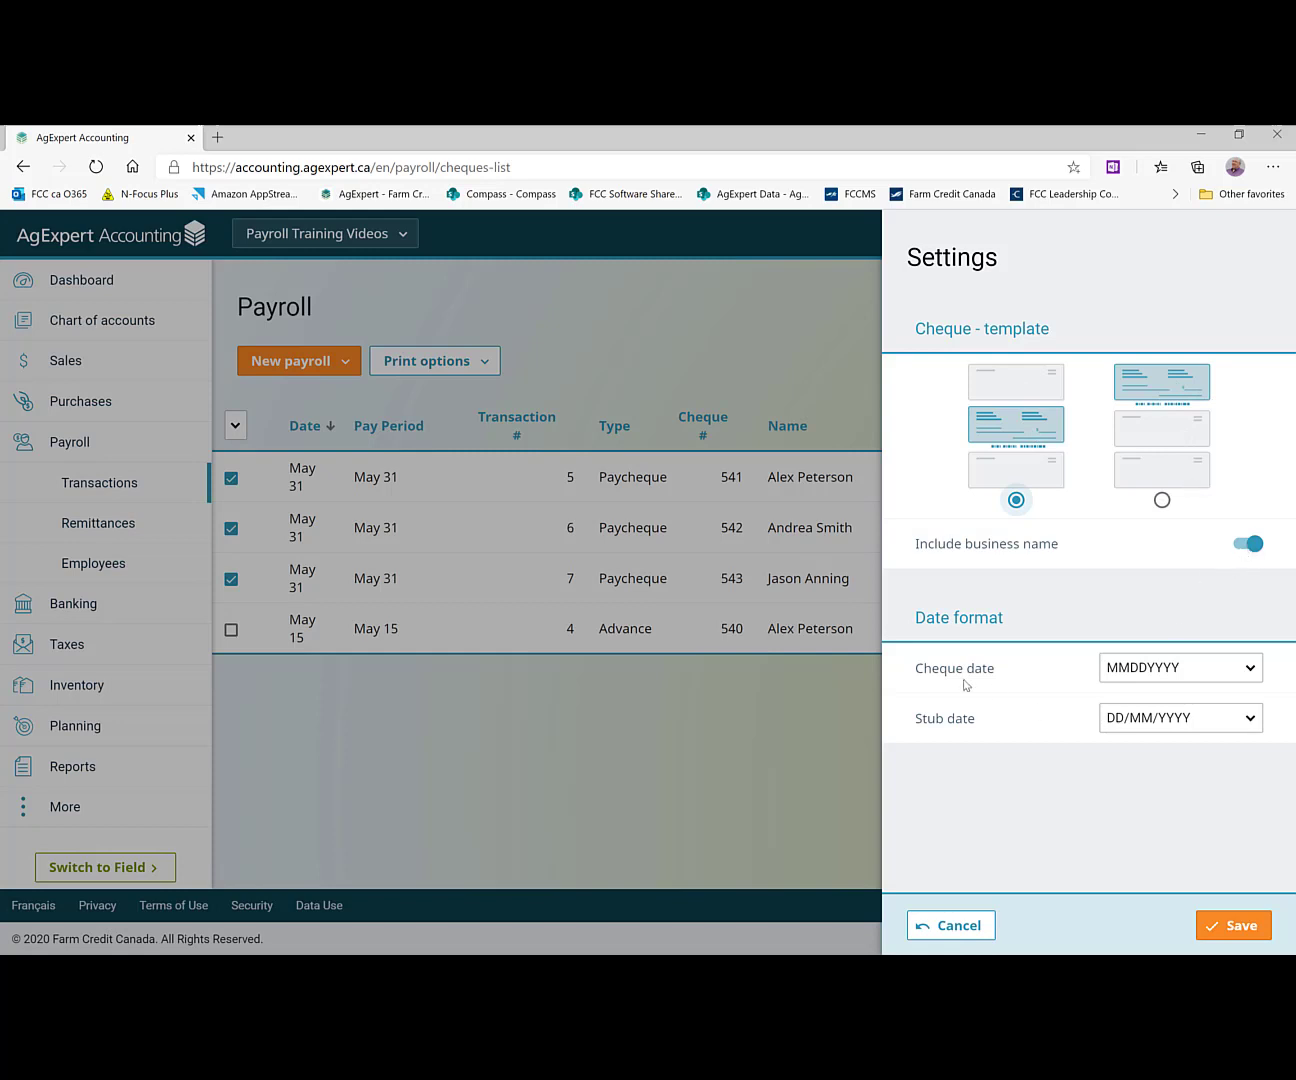
{"action": "left_click", "coordinate": [1242, 677]}
{"action": "left_click", "coordinate": [1242, 677]}
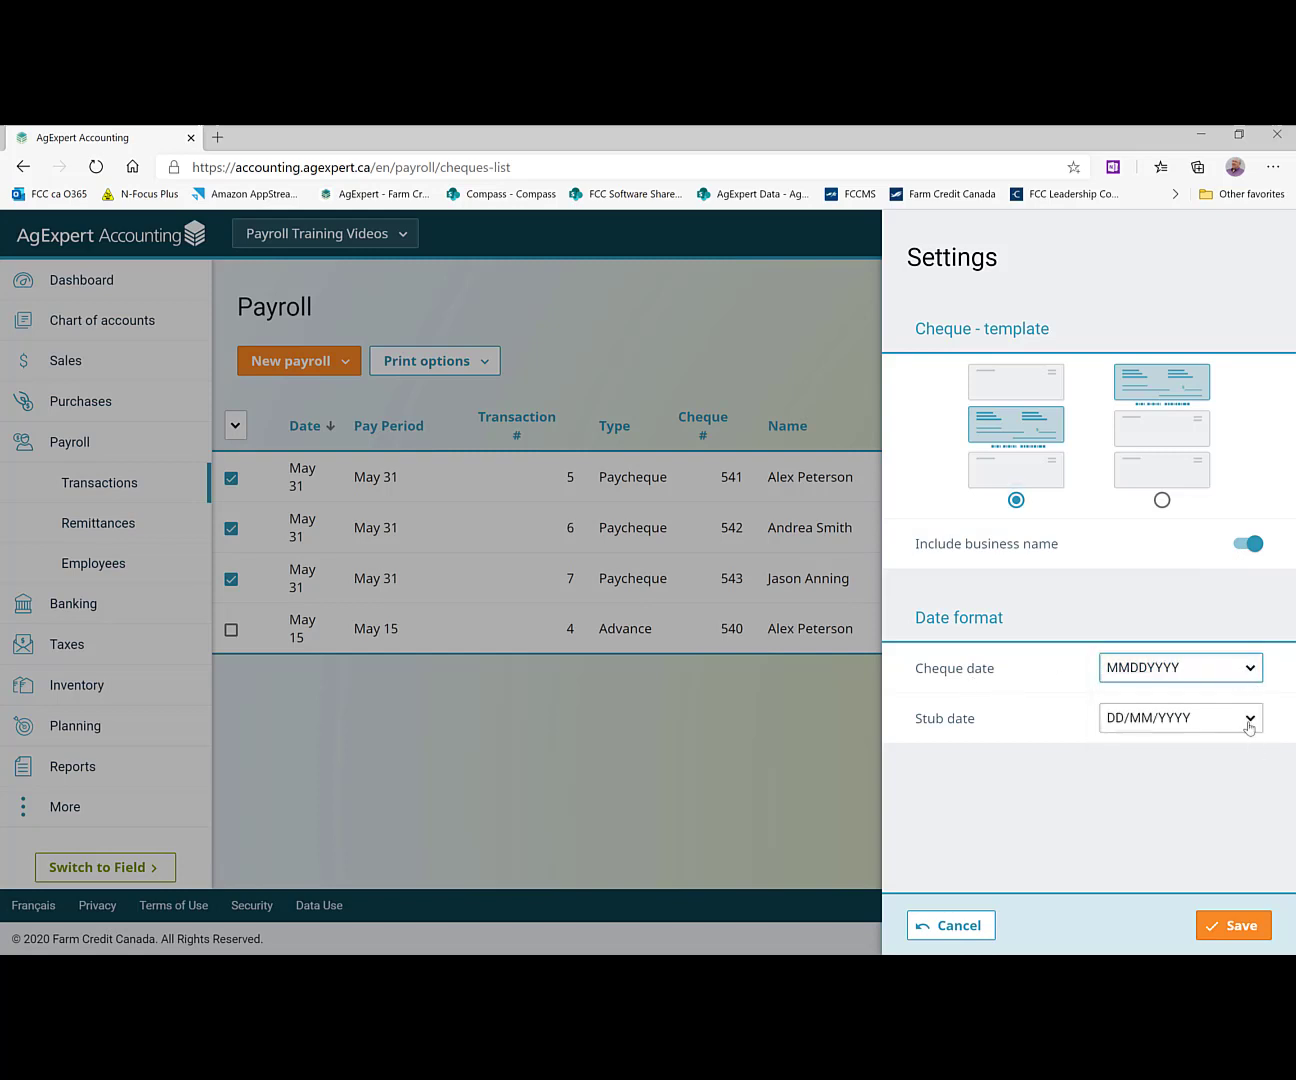
{"action": "left_click", "coordinate": [1250, 725]}
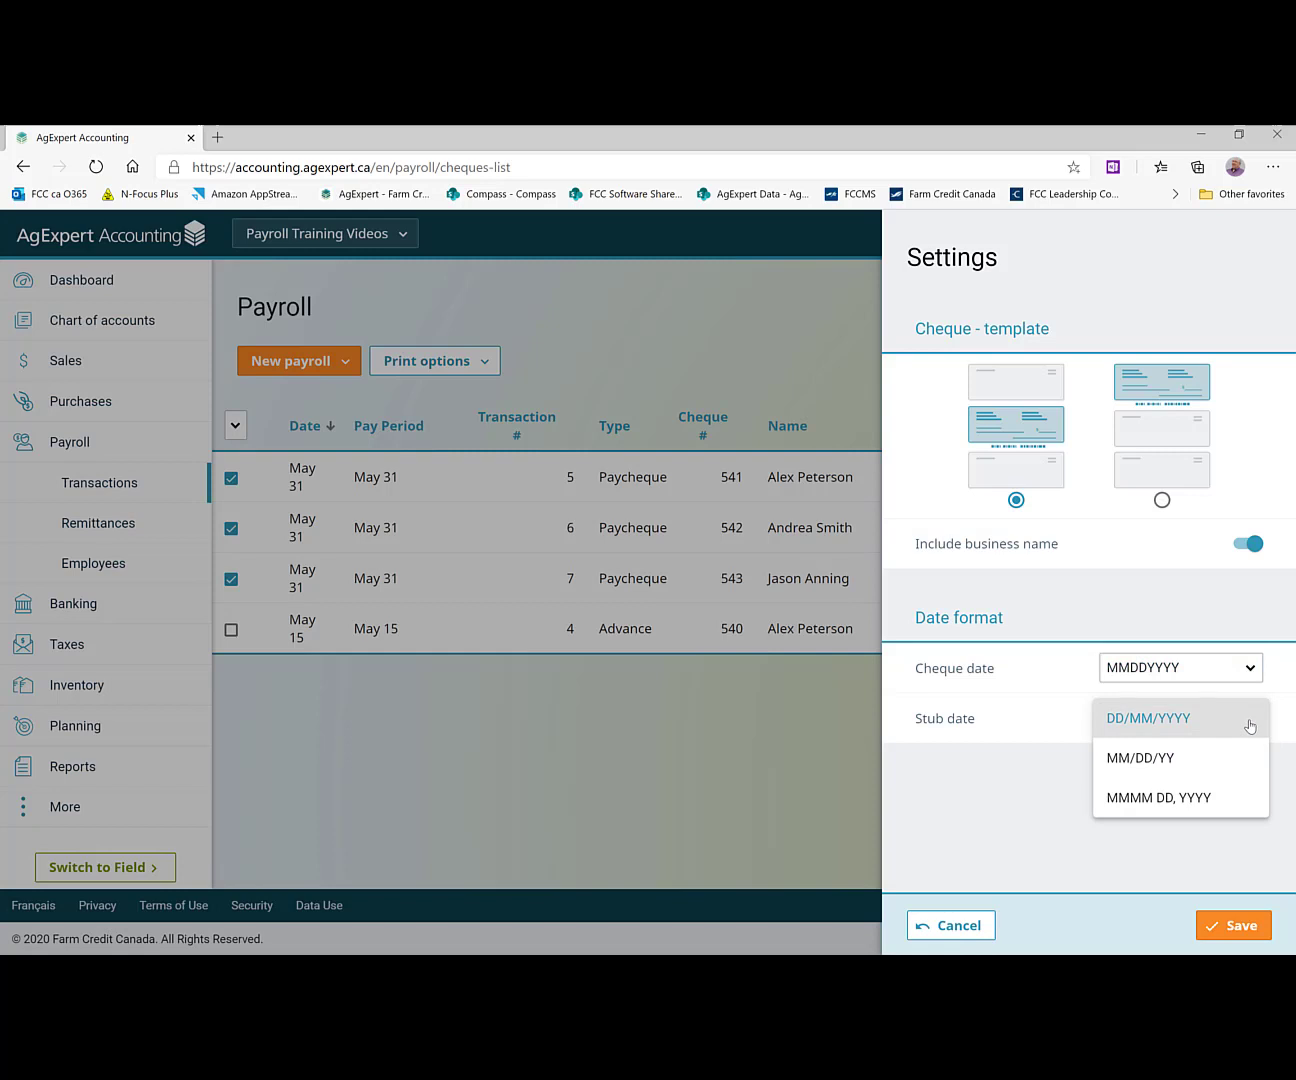
{"action": "left_click", "coordinate": [1251, 720]}
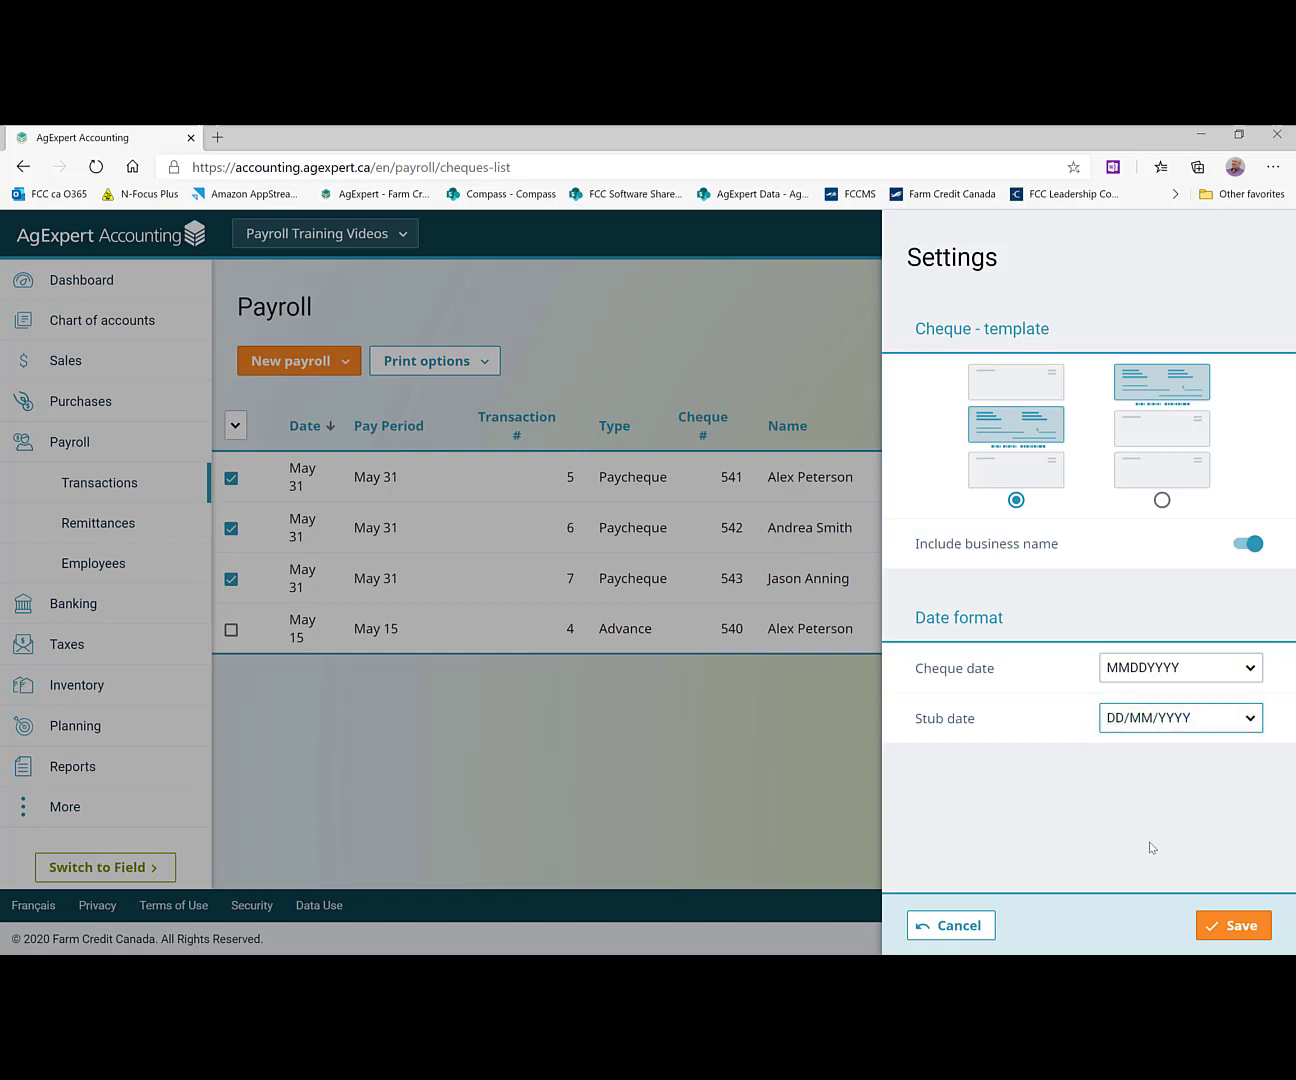
{"action": "left_click", "coordinate": [1211, 928]}
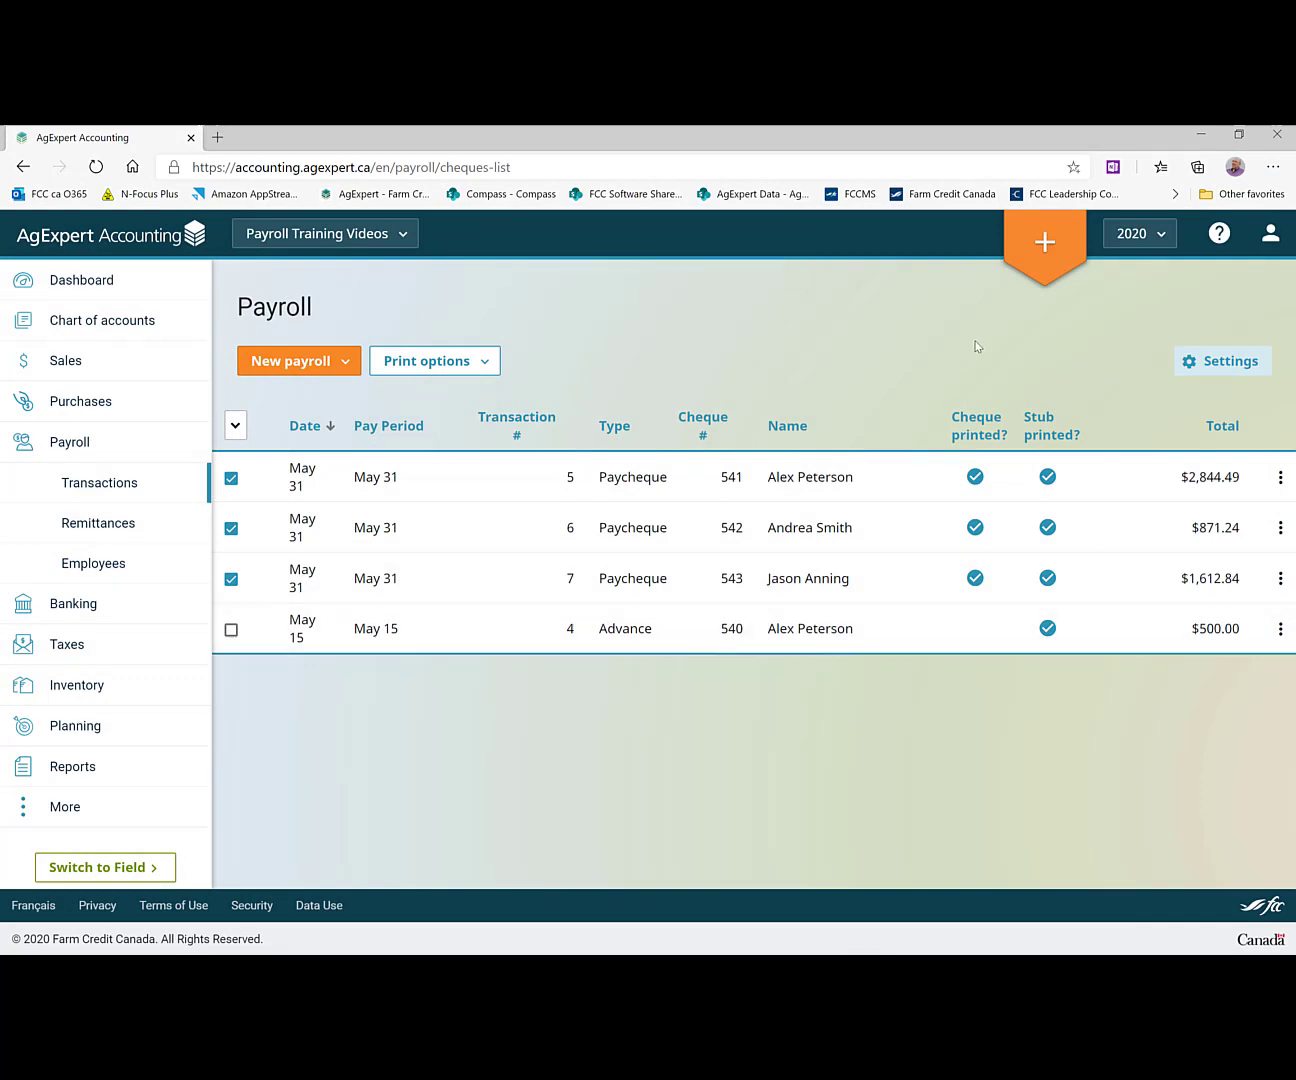
Open the Help menu listing Online Community, support contacts and What's new
{"action": "left_click", "coordinate": [1219, 236]}
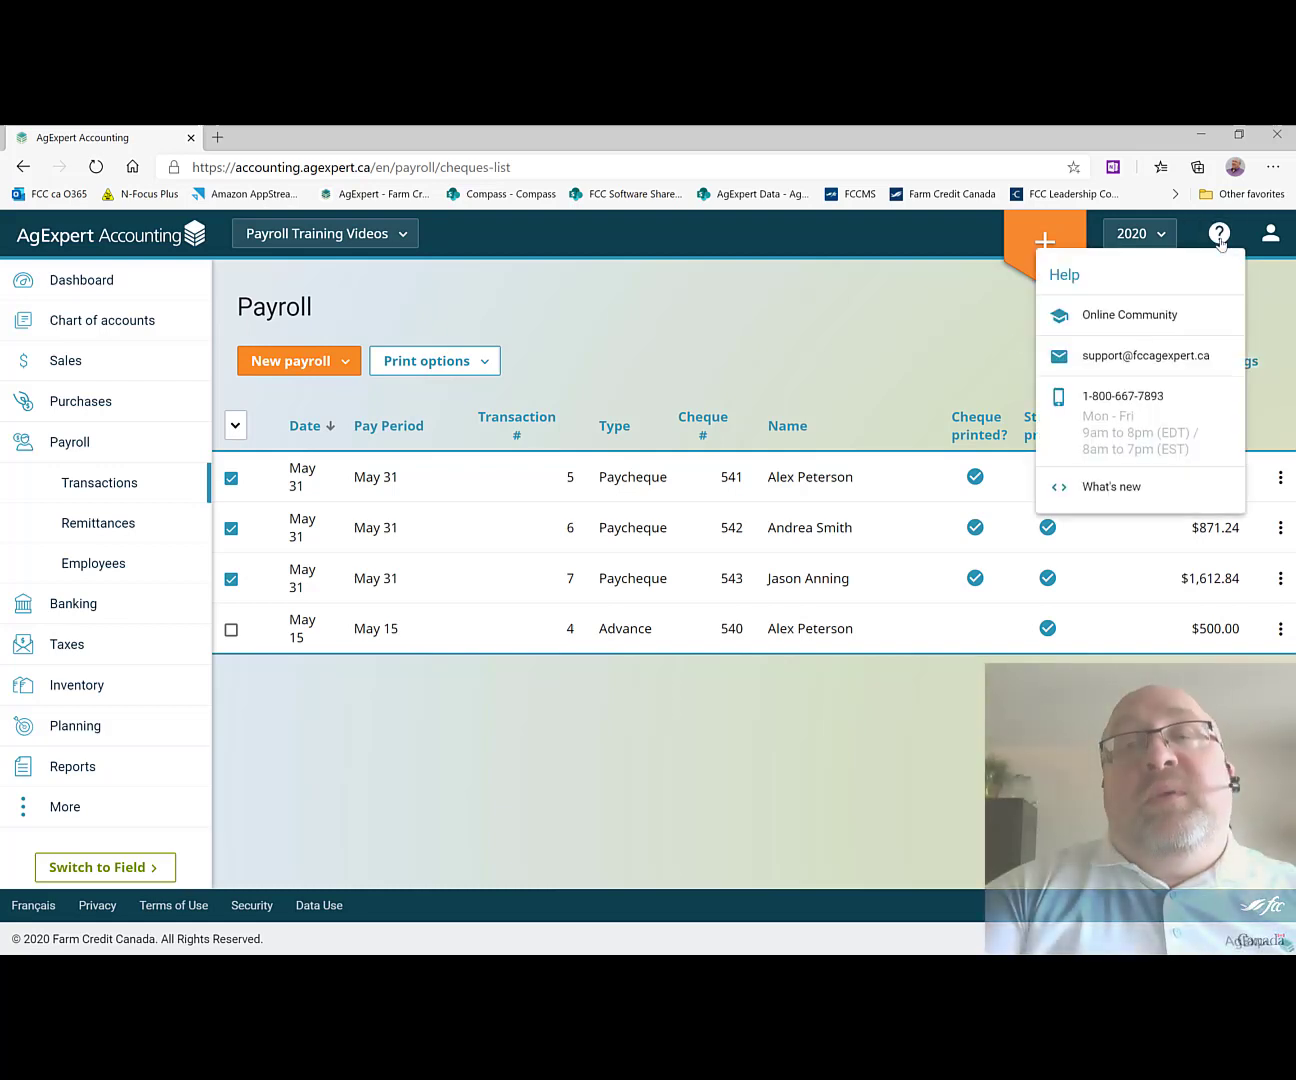